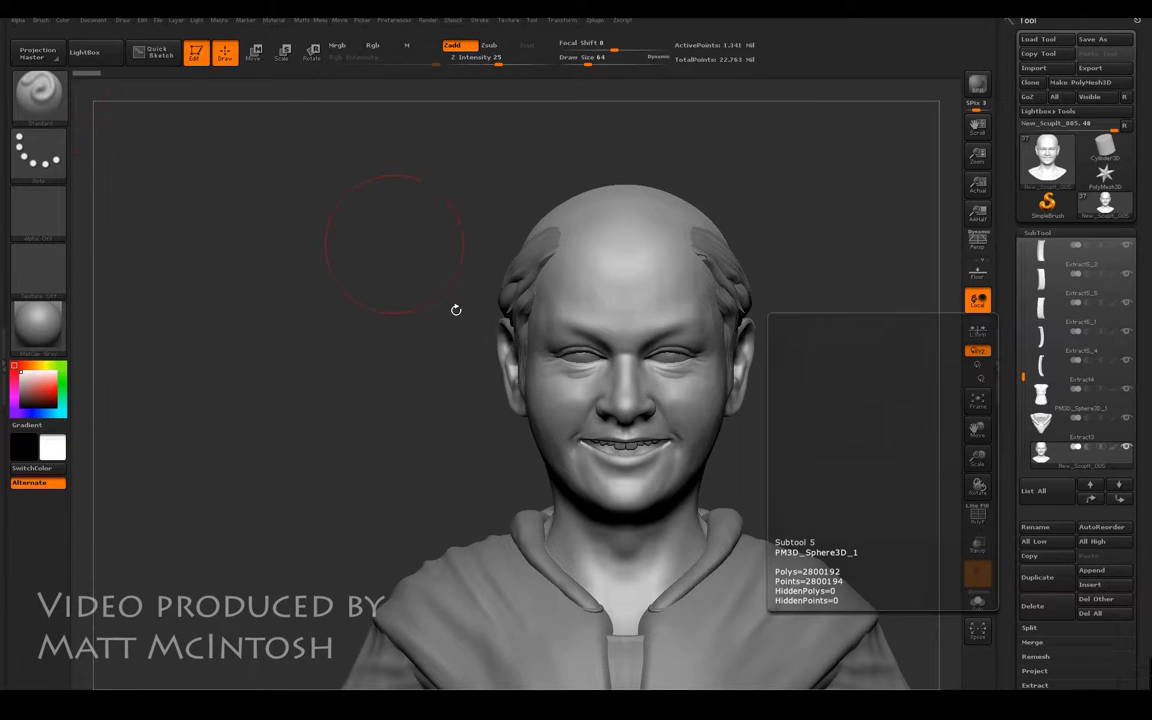
Examine the bust from several angles, with the polyframe displayed to check the head's topology and polygroups.
{"action": "left_click_drag", "start_coordinate": [974, 425], "coordinate": [747, 307]}
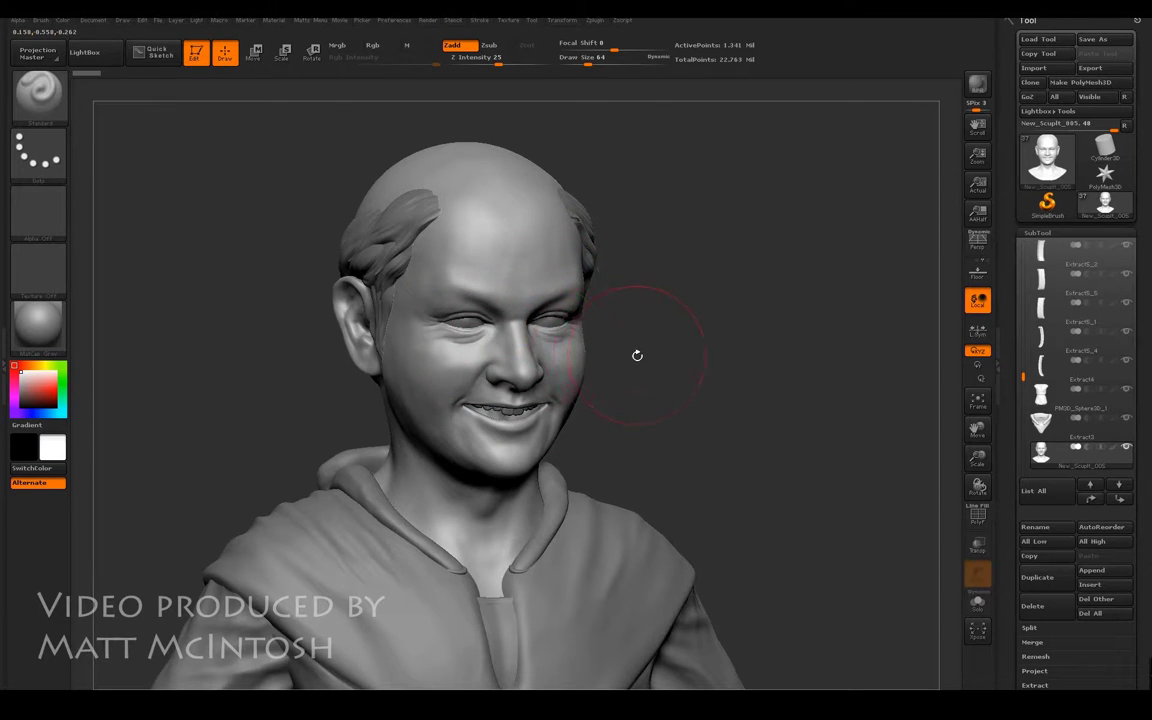
{"action": "left_click_drag", "start_coordinate": [987, 429], "coordinate": [1058, 441]}
{"action": "left_click_drag", "start_coordinate": [818, 404], "coordinate": [951, 516]}
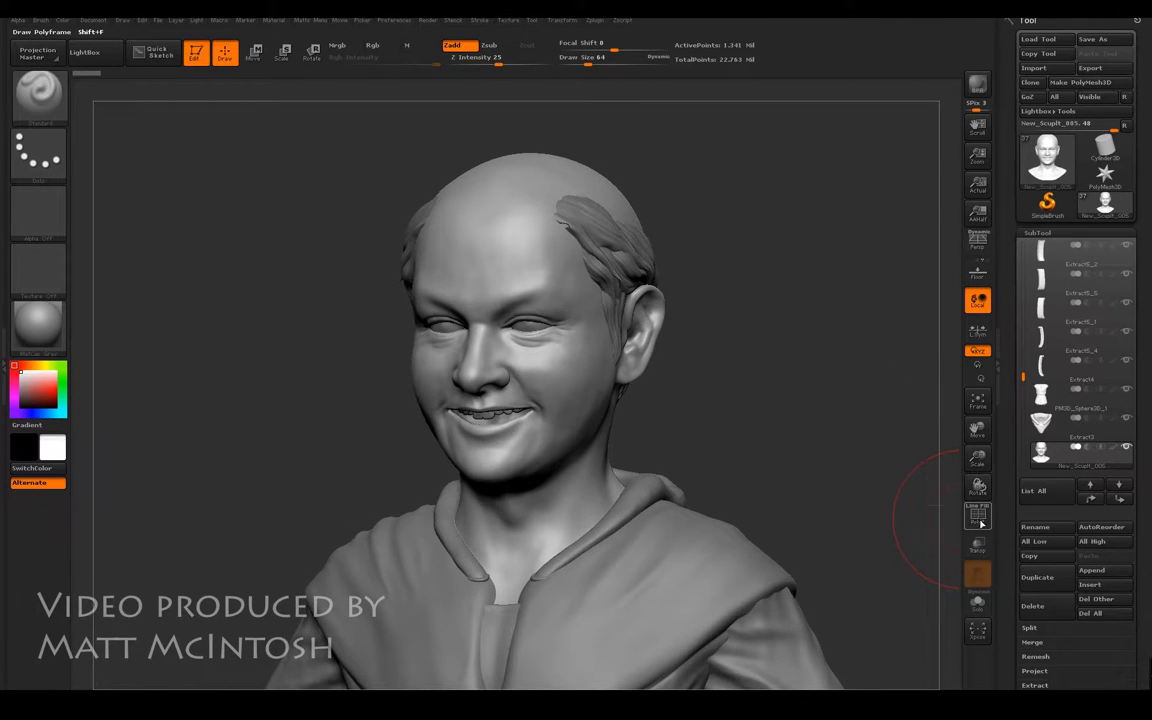
{"action": "left_click", "coordinate": [977, 517]}
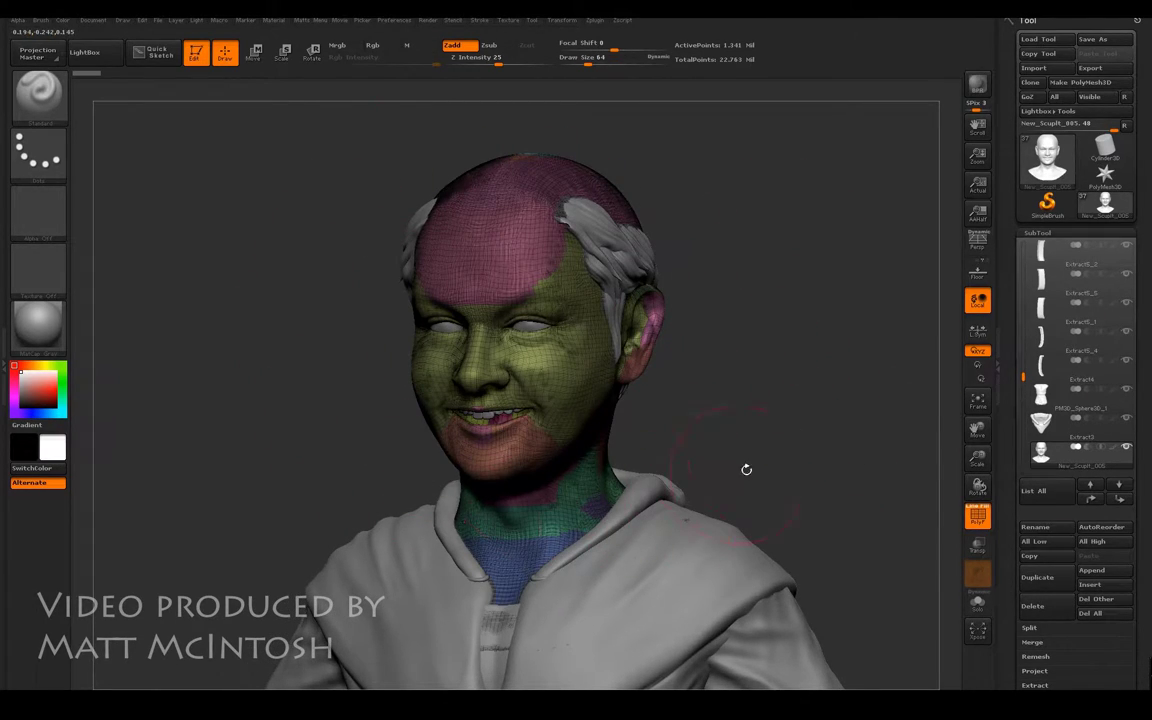
{"action": "left_click_drag", "start_coordinate": [703, 381], "coordinate": [760, 385]}
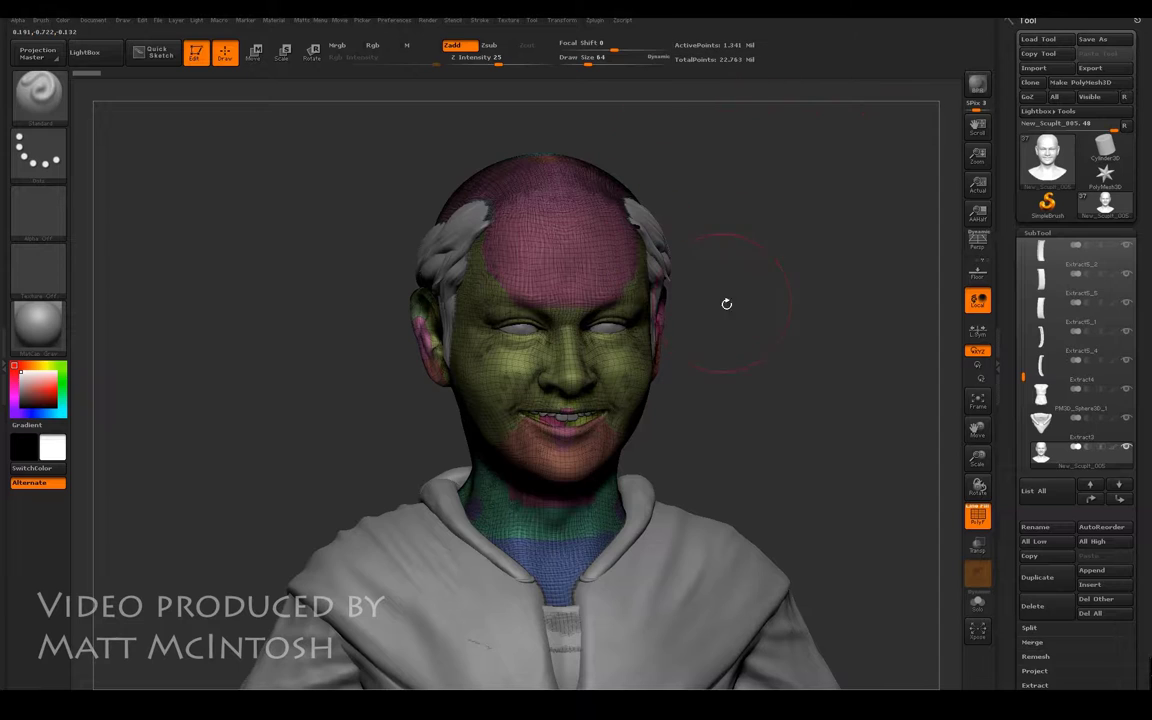
{"action": "left_click_drag", "start_coordinate": [754, 347], "coordinate": [815, 410]}
{"action": "mouse_move", "coordinate": [978, 462]}
{"action": "left_mouse_down"}
{"action": "mouse_move", "coordinate": [979, 478]}
{"action": "mouse_move", "coordinate": [991, 458]}
{"action": "mouse_move", "coordinate": [984, 465]}
{"action": "left_mouse_up"}
{"action": "left_click_drag", "start_coordinate": [876, 386], "coordinate": [915, 601], "text": "alt"}
{"action": "left_click_drag", "start_coordinate": [845, 472], "coordinate": [845, 355]}
{"action": "left_click", "coordinate": [977, 517]}
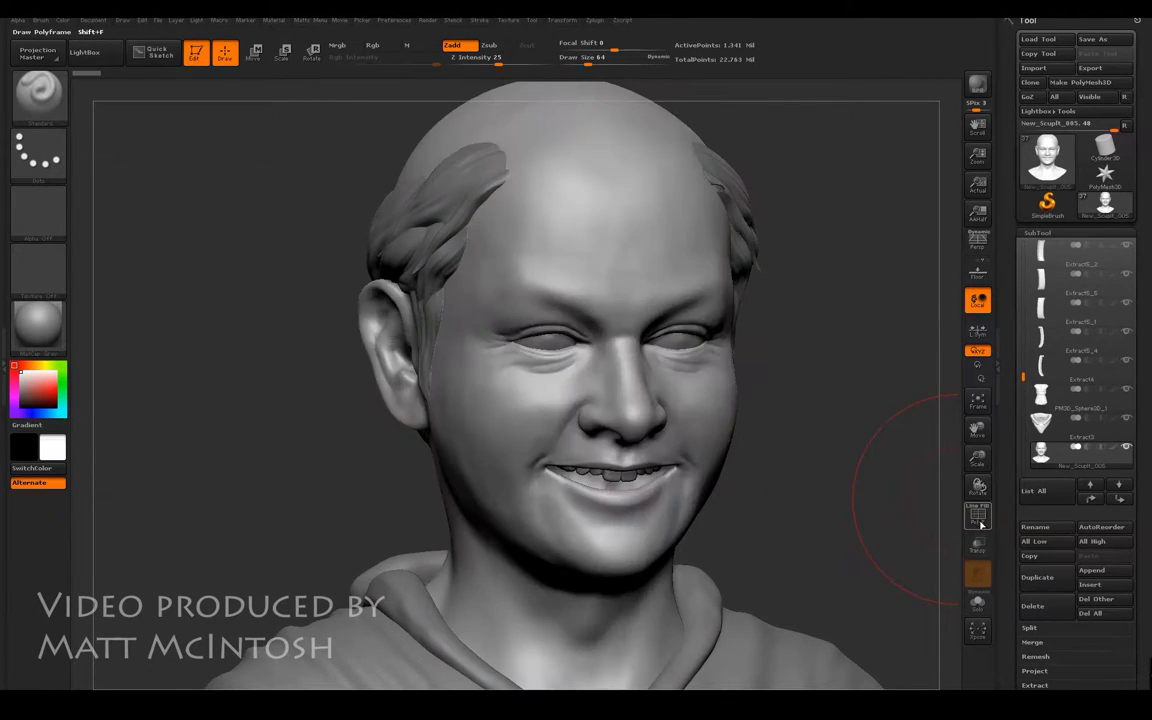
{"action": "left_click", "coordinate": [595, 20]}
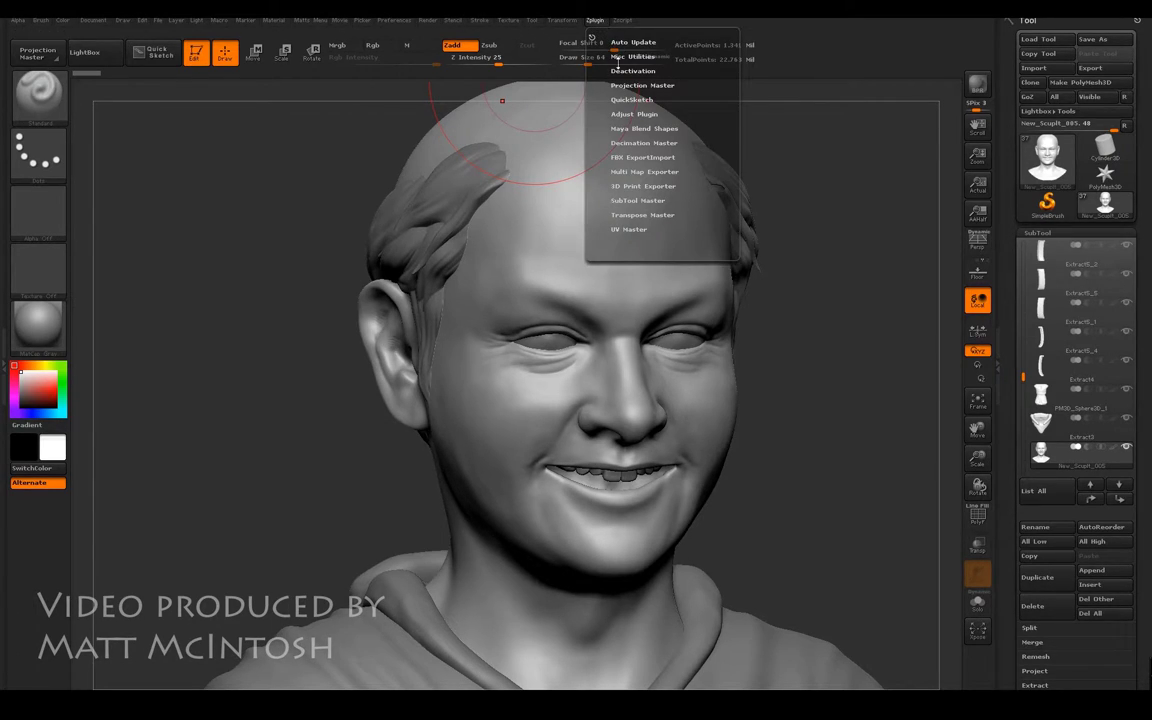
{"action": "left_click", "coordinate": [640, 143]}
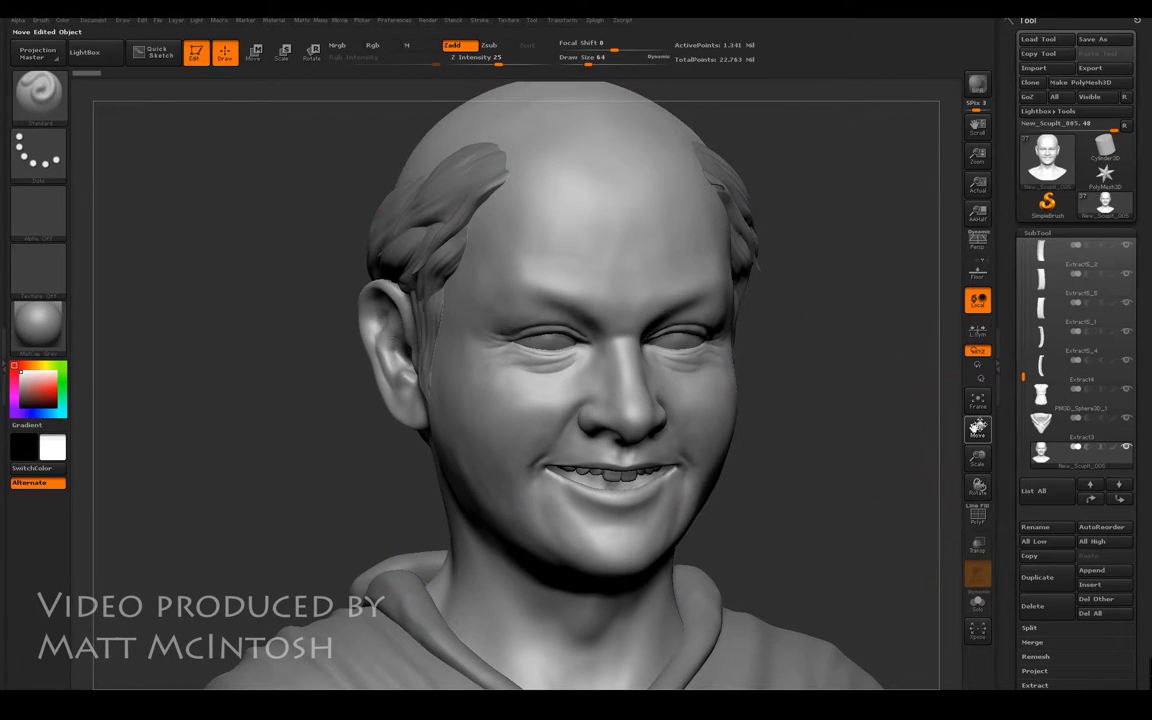
{"action": "left_click_drag", "start_coordinate": [977, 429], "coordinate": [991, 363]}
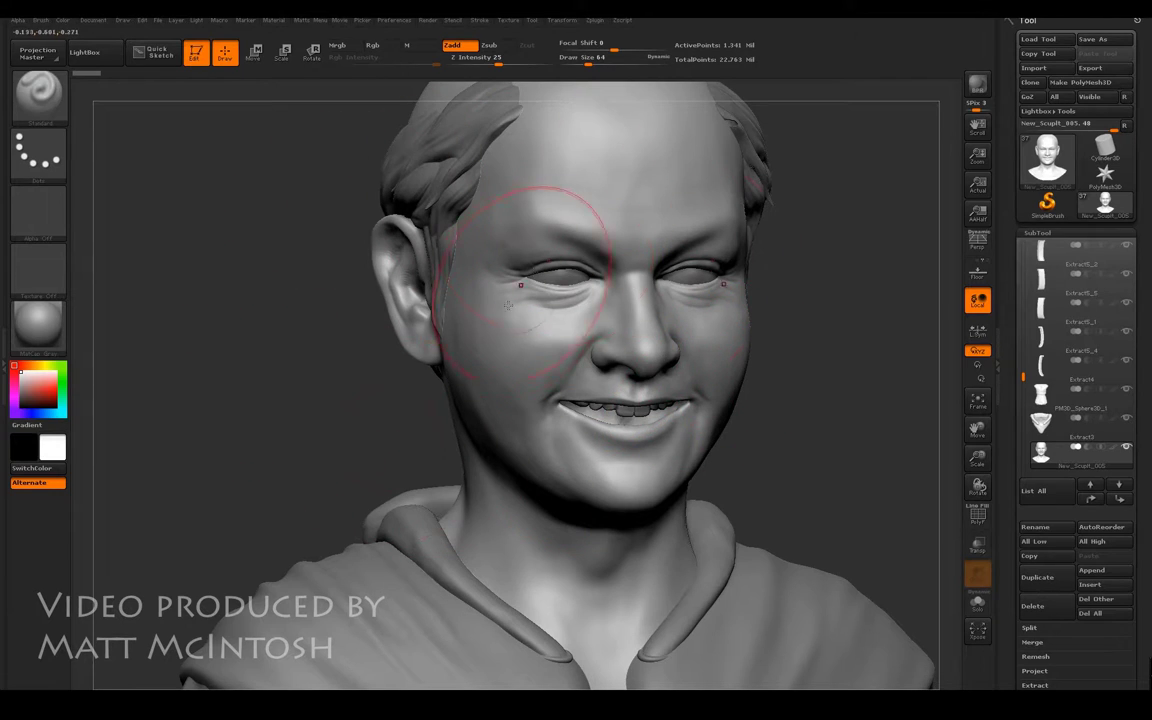
{"action": "mouse_move", "coordinate": [812, 390]}
{"action": "left_mouse_down"}
{"action": "mouse_move", "coordinate": [792, 391]}
{"action": "mouse_move", "coordinate": [801, 401]}
{"action": "mouse_move", "coordinate": [856, 357]}
{"action": "mouse_move", "coordinate": [767, 340]}
{"action": "left_mouse_up"}
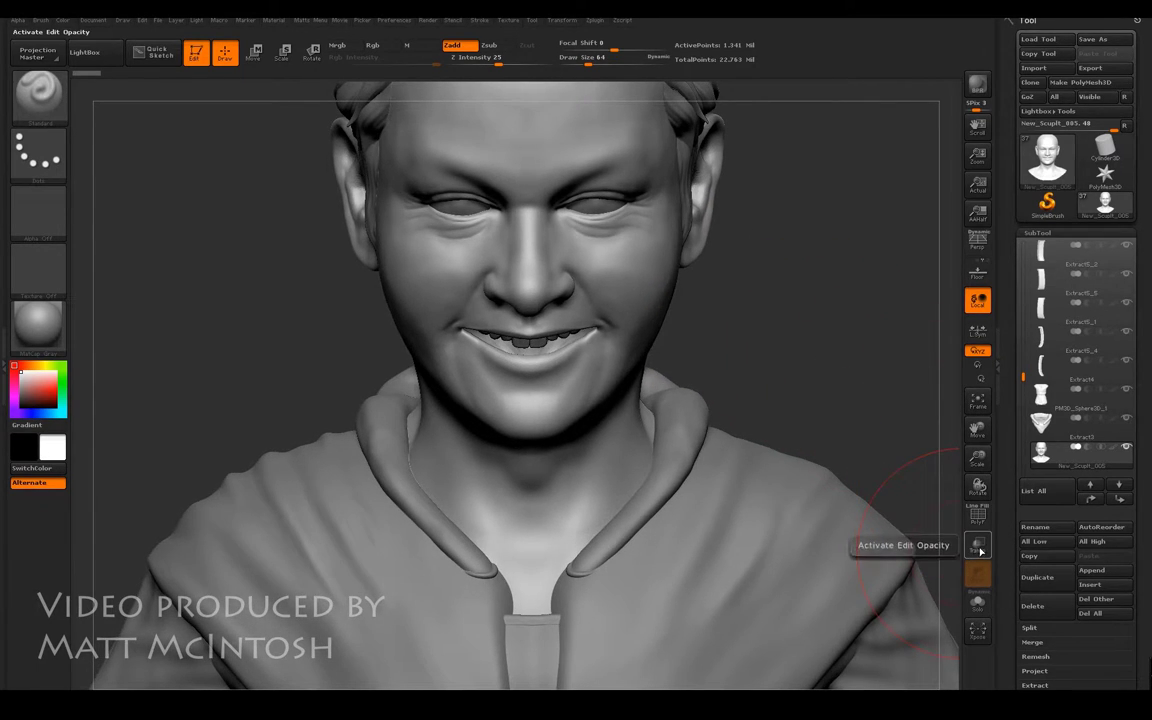
Turn on transparency so the body mesh can be seen beneath the hooded garment.
{"action": "left_click", "coordinate": [977, 546]}
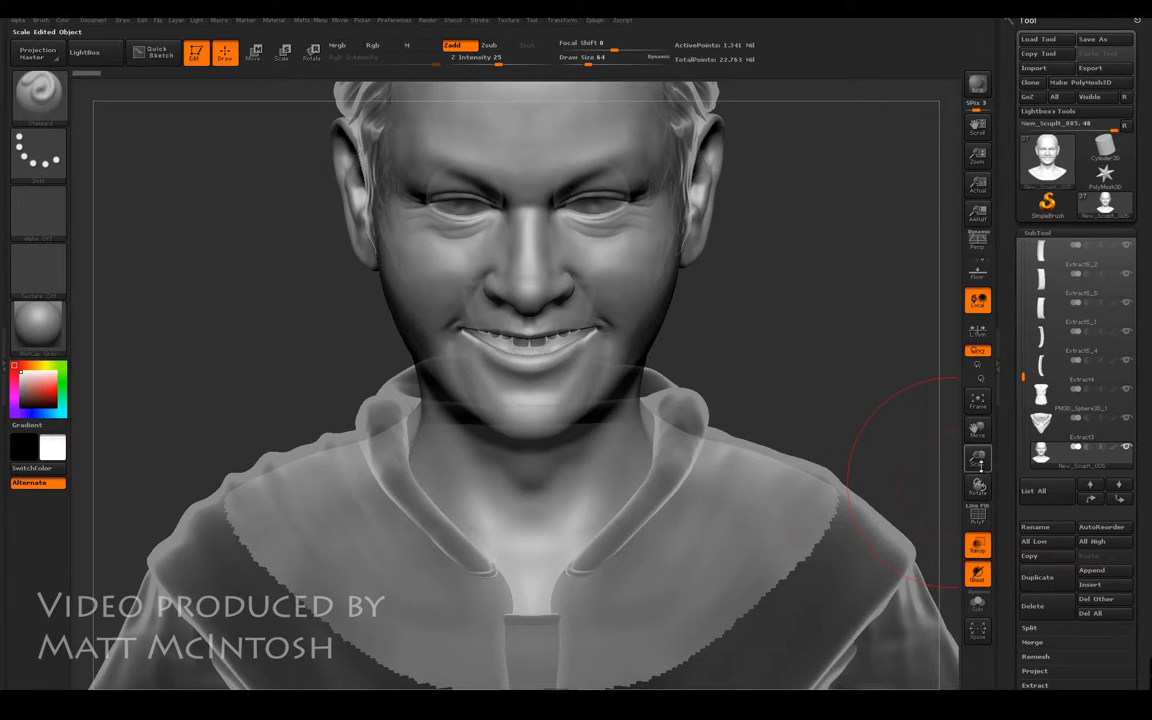
{"action": "left_click_drag", "start_coordinate": [977, 461], "coordinate": [1026, 352]}
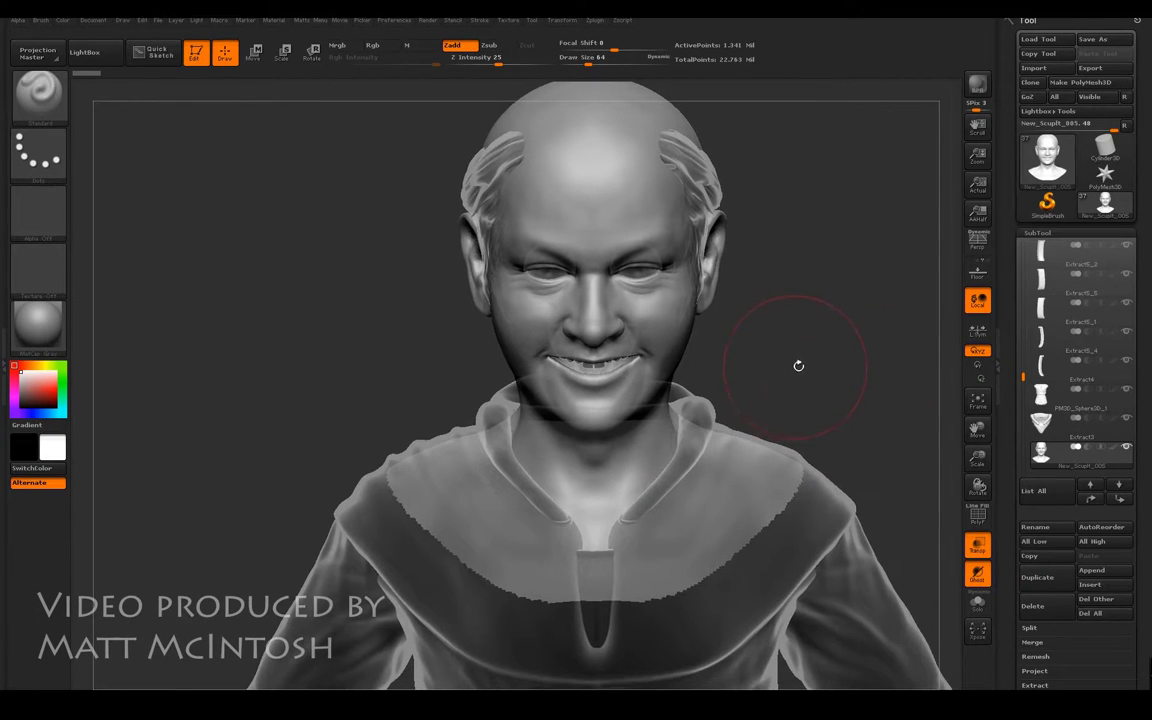
{"action": "left_click_drag", "start_coordinate": [798, 365], "coordinate": [765, 442]}
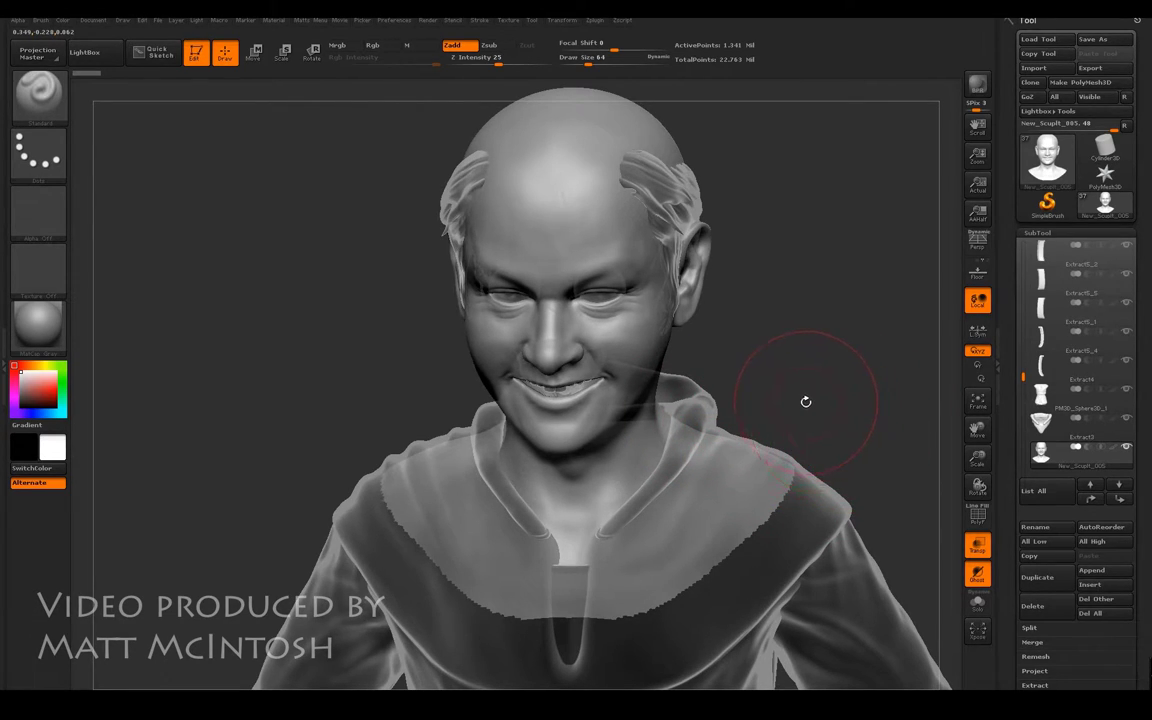
Set the rectangle selection's stroke to Lasso and hide the body mesh beneath the garment's shoulders and chest.
{"action": "key", "text": "ctrl+shift"}
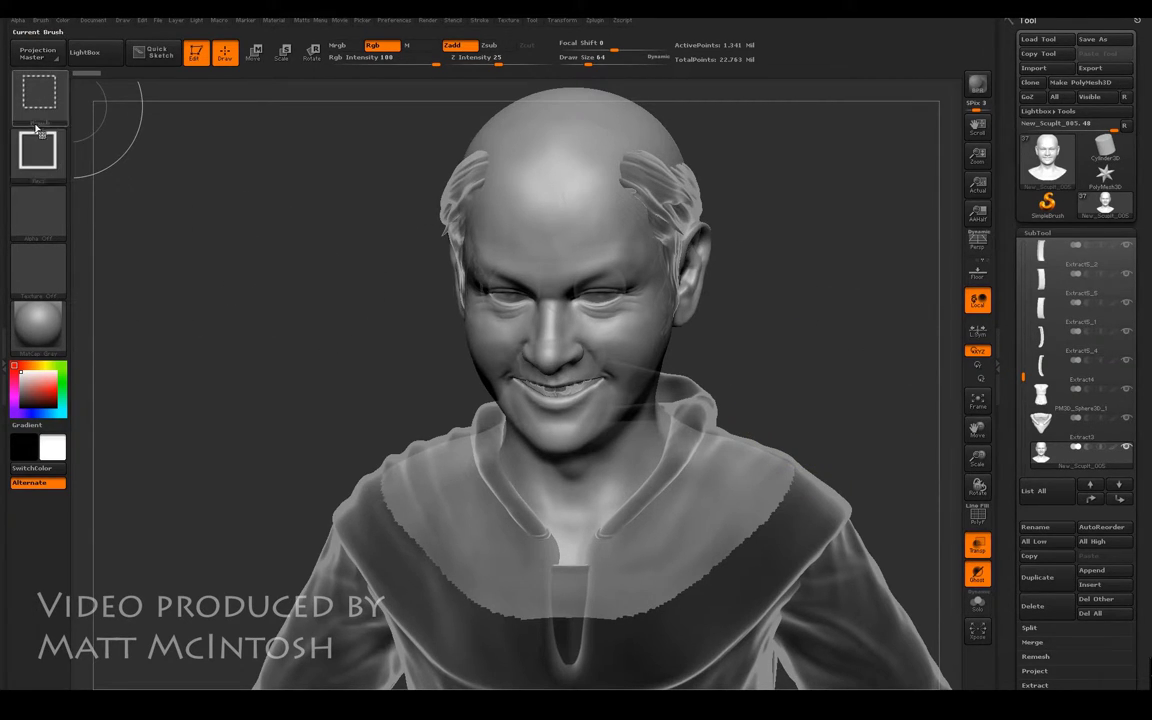
{"action": "left_click", "coordinate": [45, 155]}
{"action": "left_click", "coordinate": [38, 150]}
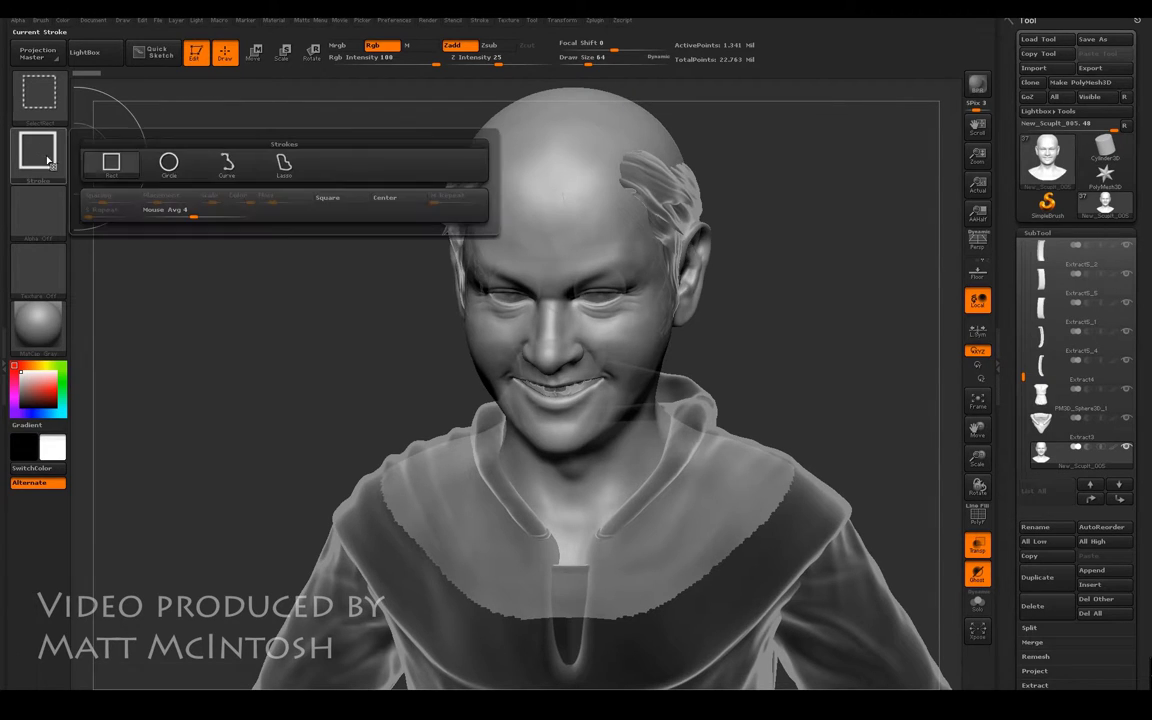
{"action": "left_click", "coordinate": [286, 167]}
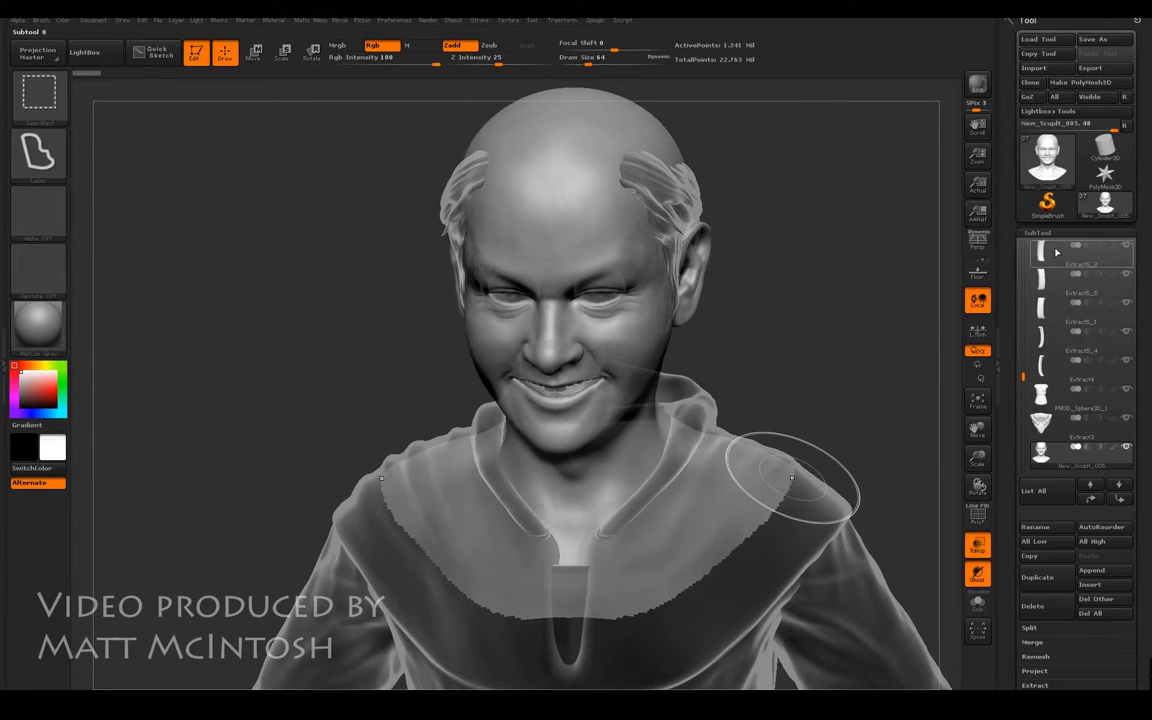
{"action": "mouse_move", "coordinate": [718, 393]}
{"action": "left_mouse_down"}
{"action": "mouse_move", "coordinate": [848, 527]}
{"action": "mouse_move", "coordinate": [658, 638]}
{"action": "mouse_move", "coordinate": [612, 641]}
{"action": "left_mouse_up"}
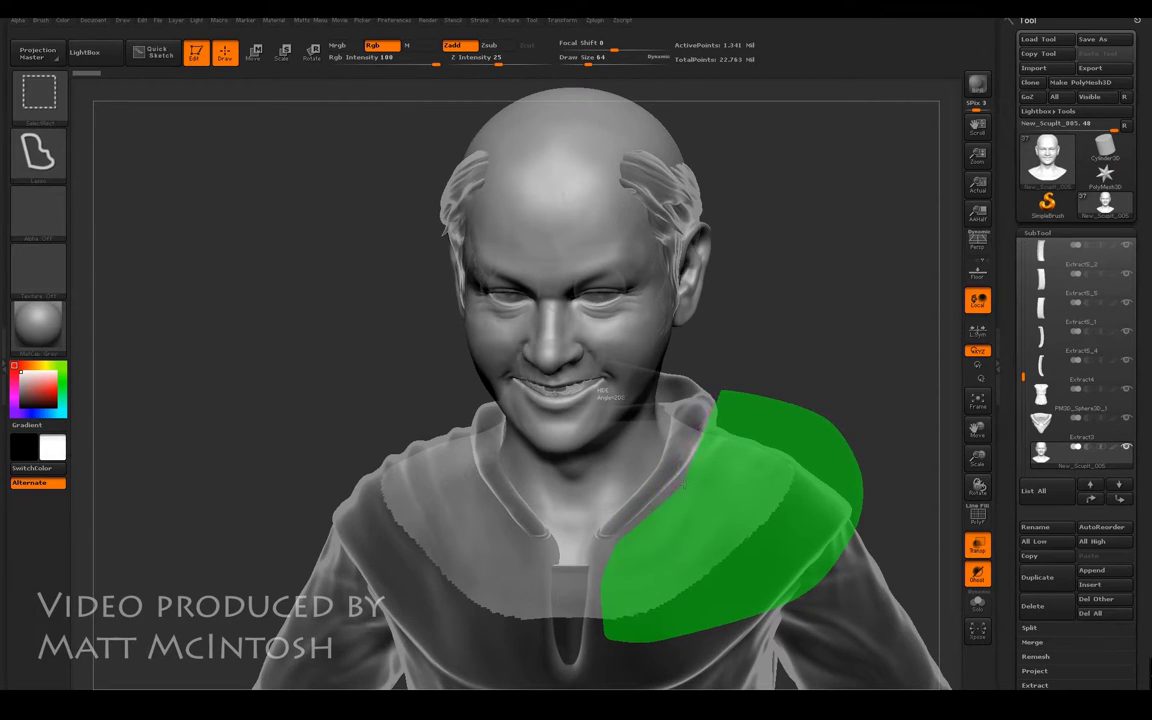
{"action": "left_click_drag", "start_coordinate": [598, 389], "coordinate": [598, 389], "text": "ctrl+alt+shift"}
{"action": "left_click_drag", "start_coordinate": [710, 422], "coordinate": [712, 412], "text": "ctrl+alt+shift"}
Hide the remaining body mesh covered by the garment around the upper back and sides of the shoulders.
{"action": "mouse_move", "coordinate": [814, 362]}
{"action": "left_mouse_down"}
{"action": "mouse_move", "coordinate": [868, 366]}
{"action": "mouse_move", "coordinate": [787, 417]}
{"action": "mouse_move", "coordinate": [769, 496]}
{"action": "mouse_move", "coordinate": [791, 445]}
{"action": "mouse_move", "coordinate": [1061, 507]}
{"action": "left_mouse_up"}
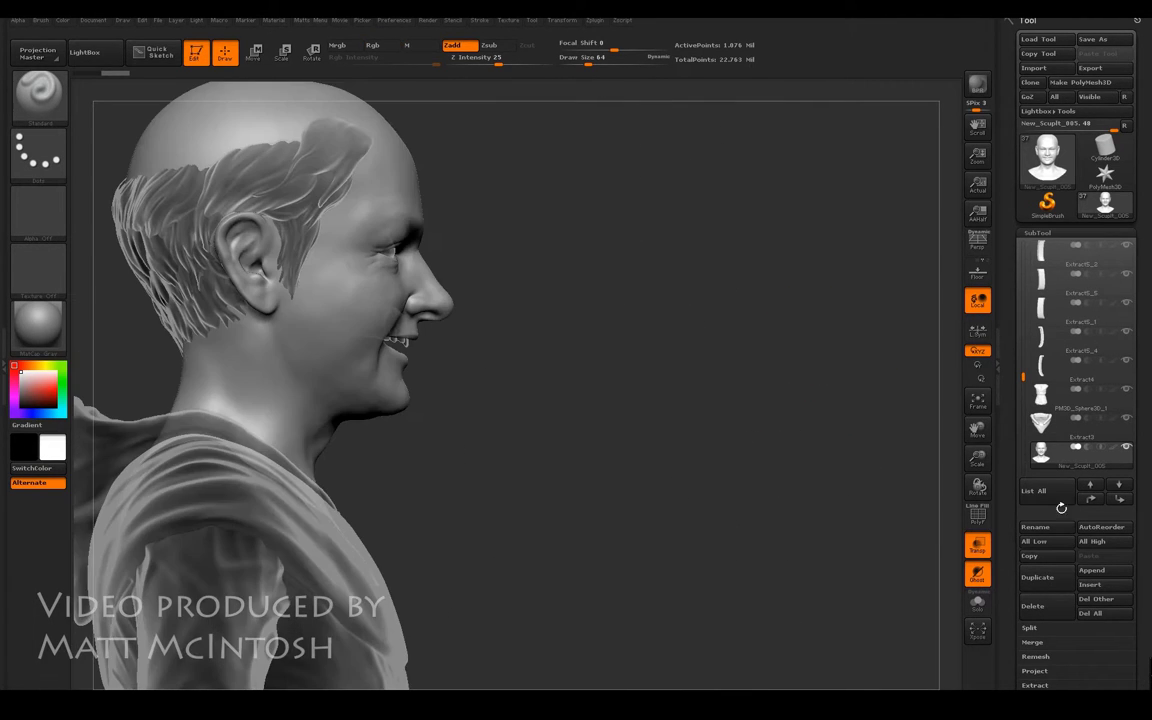
{"action": "mouse_move", "coordinate": [977, 455]}
{"action": "left_mouse_down"}
{"action": "mouse_move", "coordinate": [982, 530]}
{"action": "mouse_move", "coordinate": [981, 518]}
{"action": "left_mouse_up"}
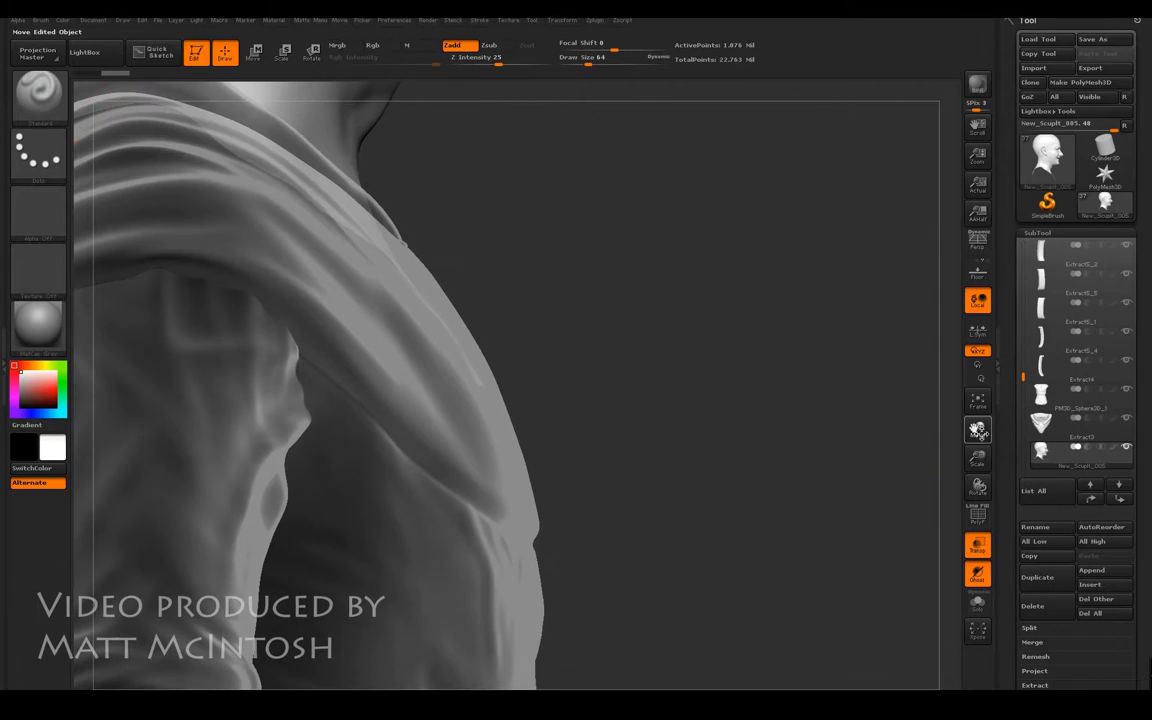
{"action": "left_click_drag", "start_coordinate": [979, 431], "coordinate": [1146, 494]}
{"action": "mouse_move", "coordinate": [302, 344]}
{"action": "left_mouse_down"}
{"action": "mouse_move", "coordinate": [297, 409]}
{"action": "mouse_move", "coordinate": [405, 412]}
{"action": "mouse_move", "coordinate": [430, 400]}
{"action": "mouse_move", "coordinate": [301, 409]}
{"action": "mouse_move", "coordinate": [428, 400]}
{"action": "left_mouse_up"}
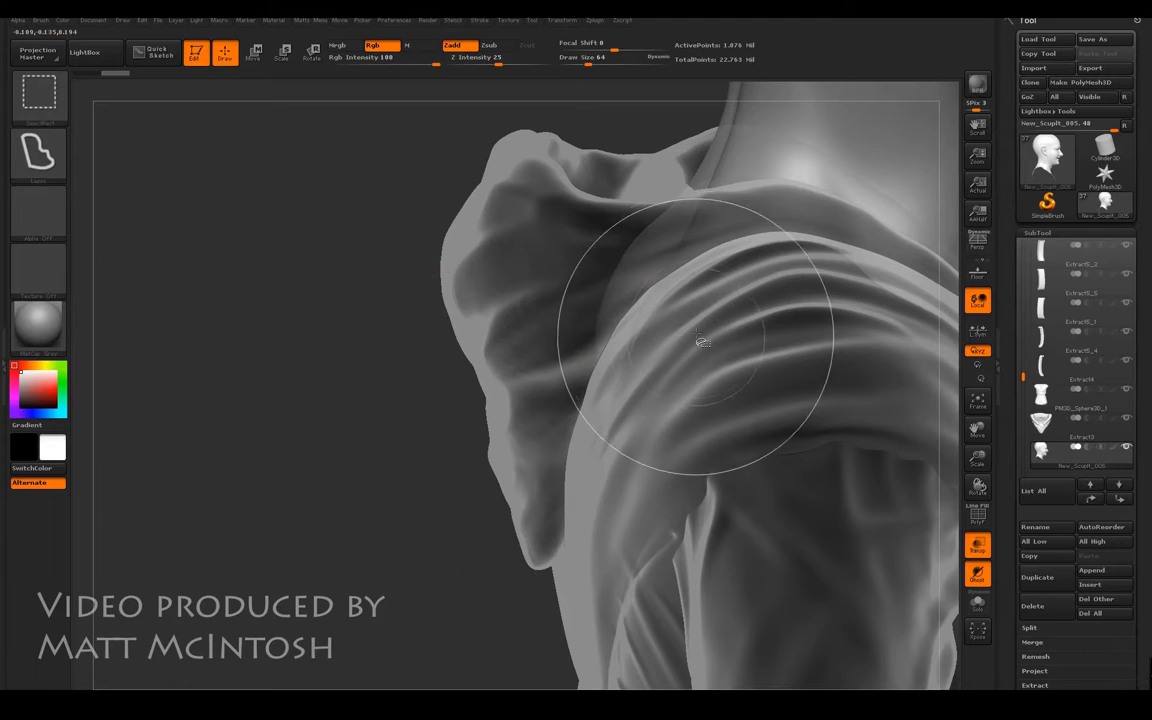
{"action": "mouse_move", "coordinate": [737, 298]}
{"action": "left_mouse_down", "text": "ctrl+shift"}
{"action": "mouse_move", "coordinate": [375, 440]}
{"action": "mouse_move", "coordinate": [412, 232]}
{"action": "mouse_move", "coordinate": [398, 220]}
{"action": "left_mouse_up", "text": "ctrl+shift"}
{"action": "mouse_move", "coordinate": [329, 287]}
{"action": "left_mouse_down"}
{"action": "mouse_move", "coordinate": [890, 440]}
{"action": "mouse_move", "coordinate": [812, 458]}
{"action": "mouse_move", "coordinate": [735, 419]}
{"action": "mouse_move", "coordinate": [795, 349]}
{"action": "mouse_move", "coordinate": [720, 395]}
{"action": "left_mouse_up"}
{"action": "mouse_move", "coordinate": [604, 437]}
{"action": "left_mouse_down", "text": "ctrl+shift"}
{"action": "mouse_move", "coordinate": [748, 517]}
{"action": "mouse_move", "coordinate": [497, 603]}
{"action": "mouse_move", "coordinate": [463, 555]}
{"action": "left_mouse_up", "text": "ctrl+shift"}
{"action": "left_click_drag", "start_coordinate": [753, 418], "coordinate": [784, 458]}
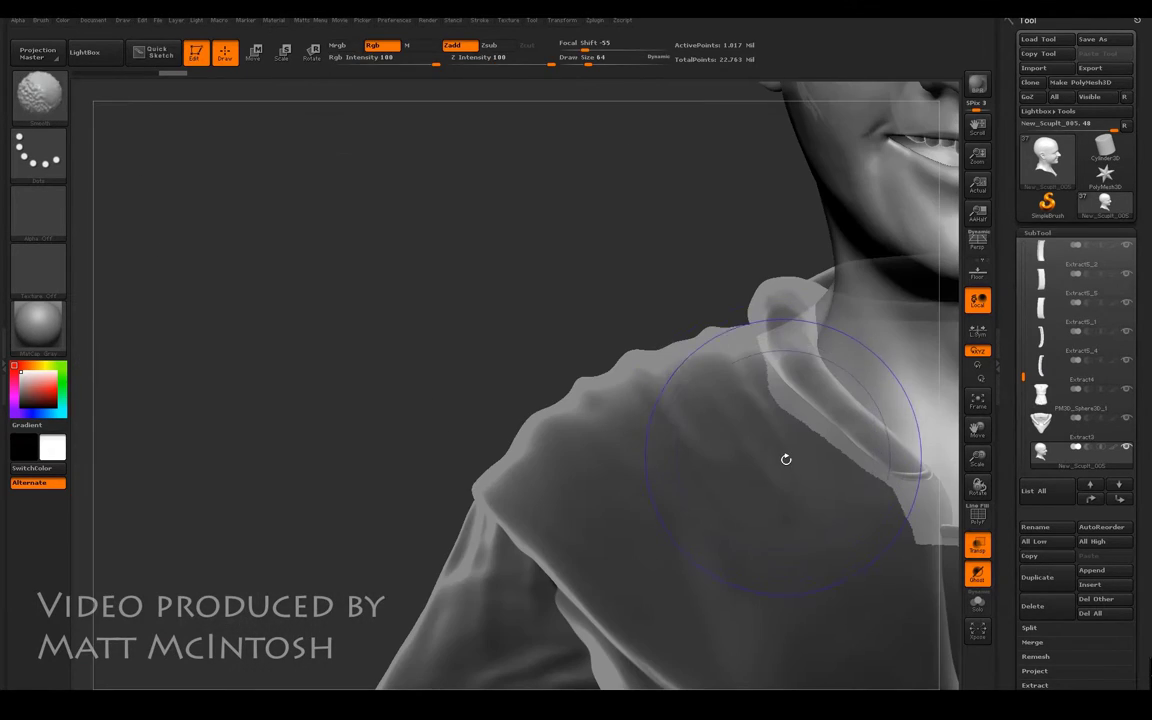
Hide the strip of body mesh along the outside of the hood's neckline, symmetrically on both sides.
{"action": "mouse_move", "coordinate": [936, 474]}
{"action": "left_mouse_down"}
{"action": "mouse_move", "coordinate": [804, 398]}
{"action": "mouse_move", "coordinate": [728, 380]}
{"action": "mouse_move", "coordinate": [574, 307]}
{"action": "left_mouse_up"}
{"action": "mouse_move", "coordinate": [851, 213]}
{"action": "left_mouse_down"}
{"action": "mouse_move", "coordinate": [859, 227]}
{"action": "mouse_move", "coordinate": [846, 241]}
{"action": "left_mouse_up"}
{"action": "mouse_move", "coordinate": [703, 237]}
{"action": "left_mouse_down", "text": "ctrl+shift"}
{"action": "mouse_move", "coordinate": [688, 402]}
{"action": "mouse_move", "coordinate": [565, 456]}
{"action": "left_mouse_up", "text": "ctrl+shift"}
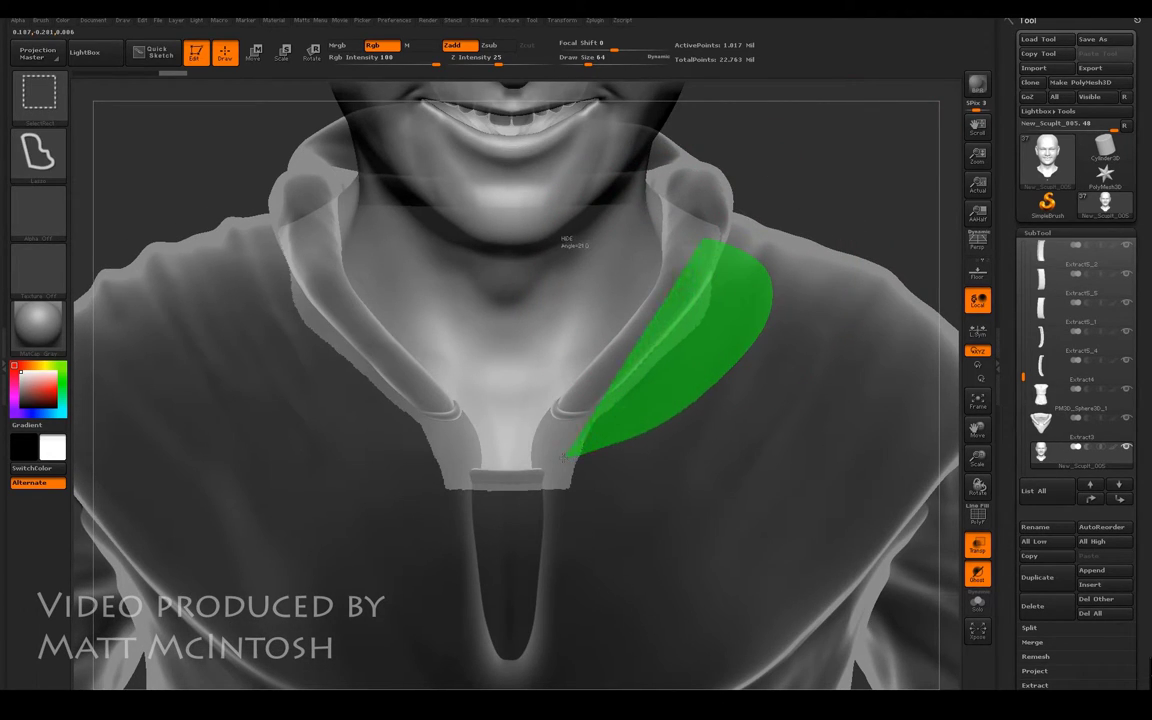
{"action": "mouse_move", "coordinate": [579, 408]}
{"action": "left_mouse_down", "text": "ctrl+shift"}
{"action": "mouse_move", "coordinate": [580, 423]}
{"action": "mouse_move", "coordinate": [604, 392]}
{"action": "left_mouse_up", "text": "ctrl+shift"}
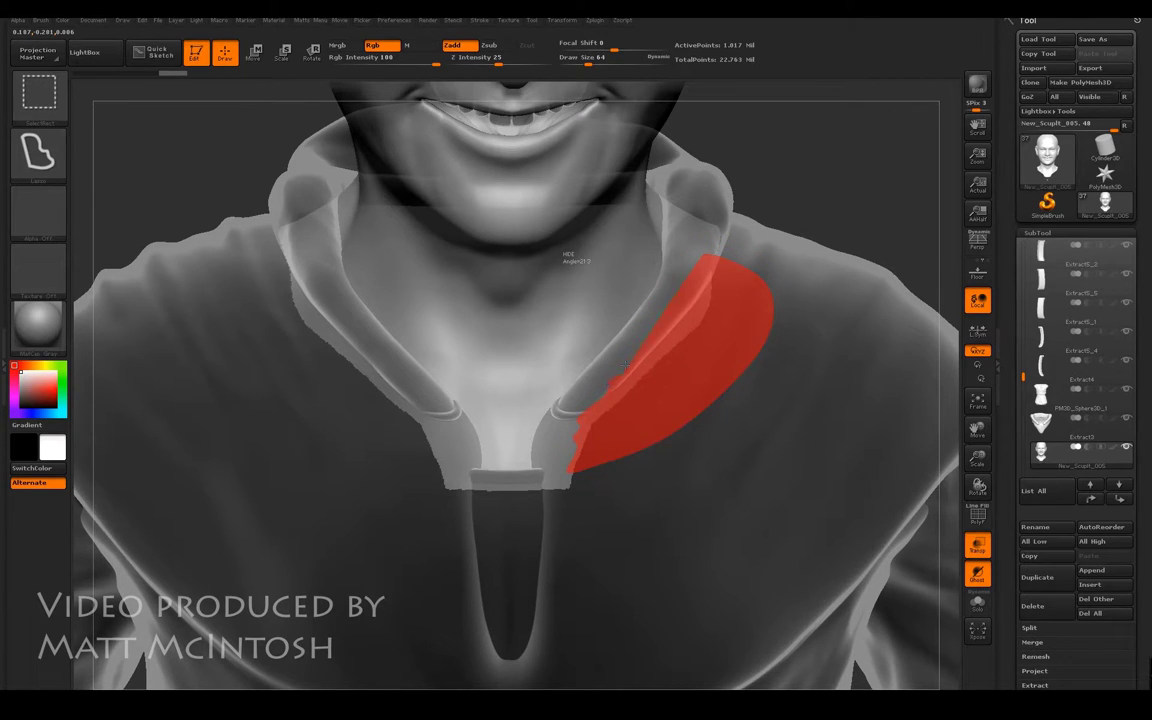
{"action": "left_click_drag", "start_coordinate": [652, 333], "coordinate": [652, 333], "text": "ctrl+shift"}
{"action": "left_click_drag", "start_coordinate": [724, 345], "coordinate": [724, 345], "text": "ctrl+alt+shift"}
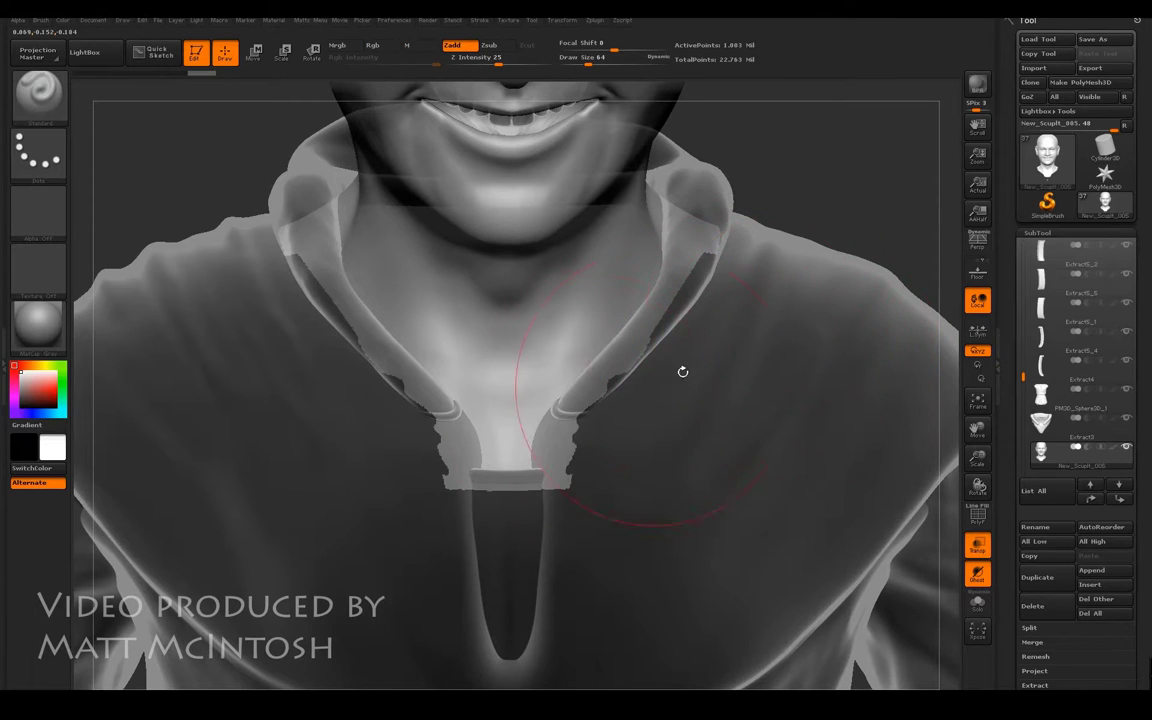
{"action": "mouse_move", "coordinate": [862, 207]}
{"action": "left_mouse_down"}
{"action": "mouse_move", "coordinate": [767, 195]}
{"action": "mouse_move", "coordinate": [680, 165]}
{"action": "mouse_move", "coordinate": [724, 314]}
{"action": "mouse_move", "coordinate": [667, 286]}
{"action": "mouse_move", "coordinate": [771, 356]}
{"action": "mouse_move", "coordinate": [648, 490]}
{"action": "left_mouse_up"}
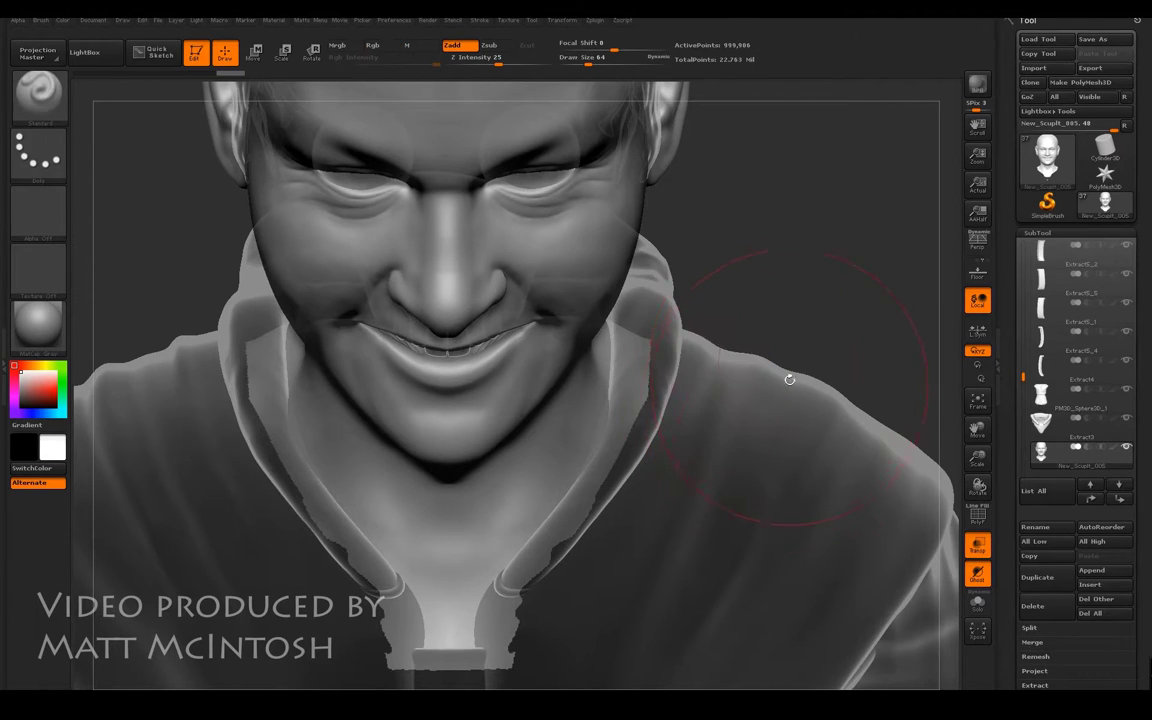
{"action": "left_click_drag", "start_coordinate": [808, 299], "coordinate": [628, 100]}
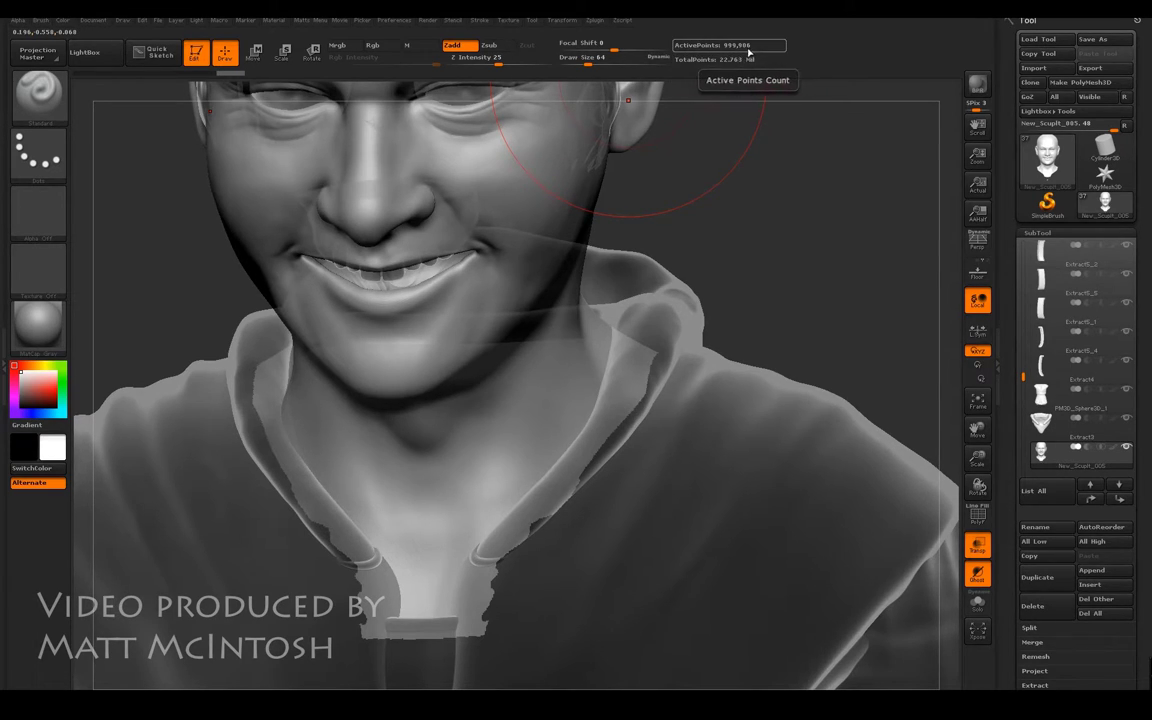
Delete the body's lower subdivision levels and permanently remove its hidden geometry with Del Hidden.
{"action": "left_click_drag", "start_coordinate": [982, 460], "coordinate": [970, 426]}
{"action": "left_click_drag", "start_coordinate": [974, 430], "coordinate": [1027, 371]}
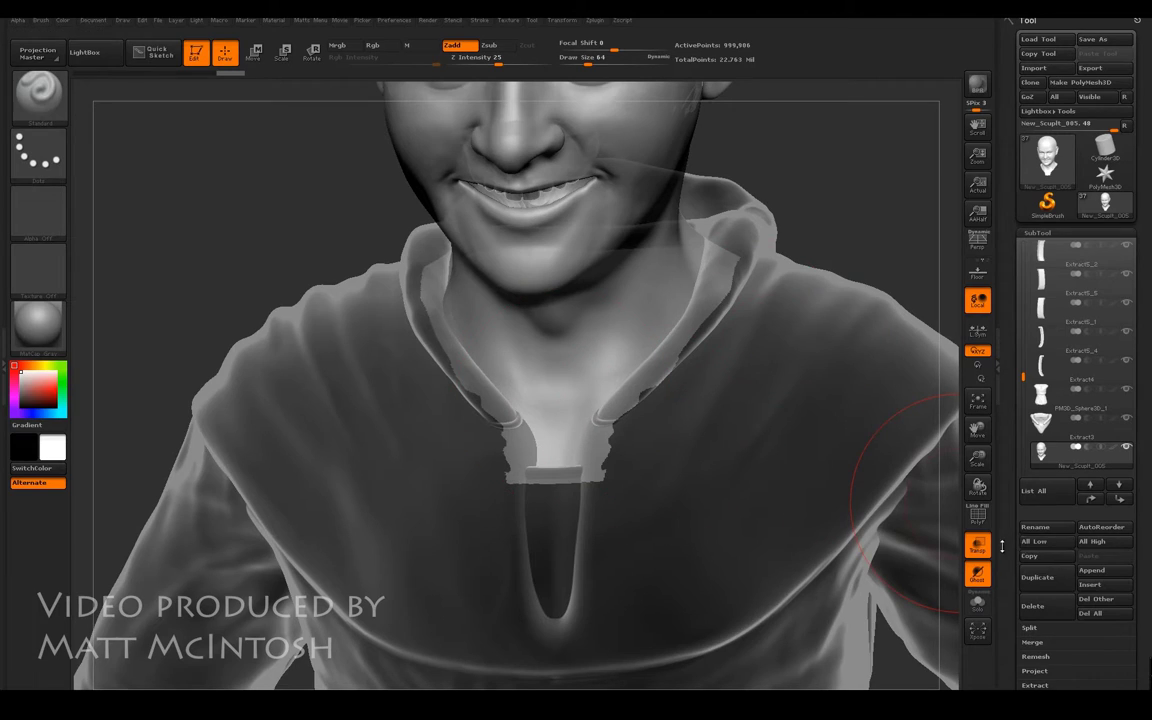
{"action": "left_click_drag", "start_coordinate": [1002, 546], "coordinate": [1010, 418]}
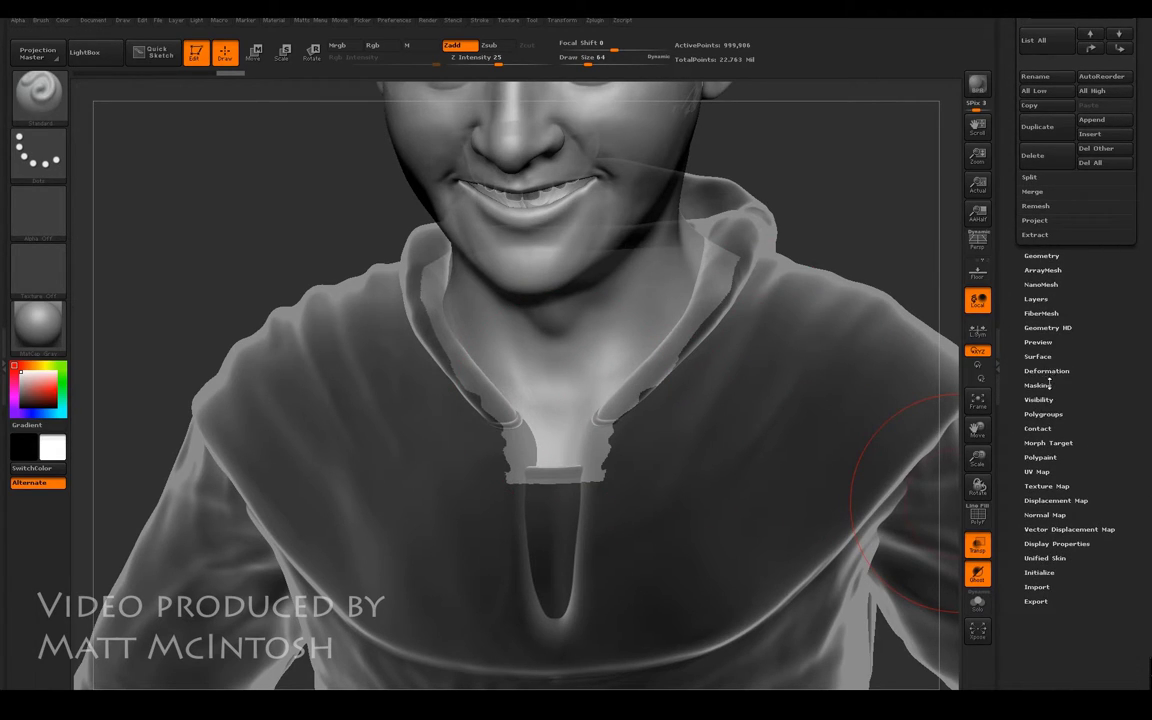
{"action": "left_click", "coordinate": [1052, 255]}
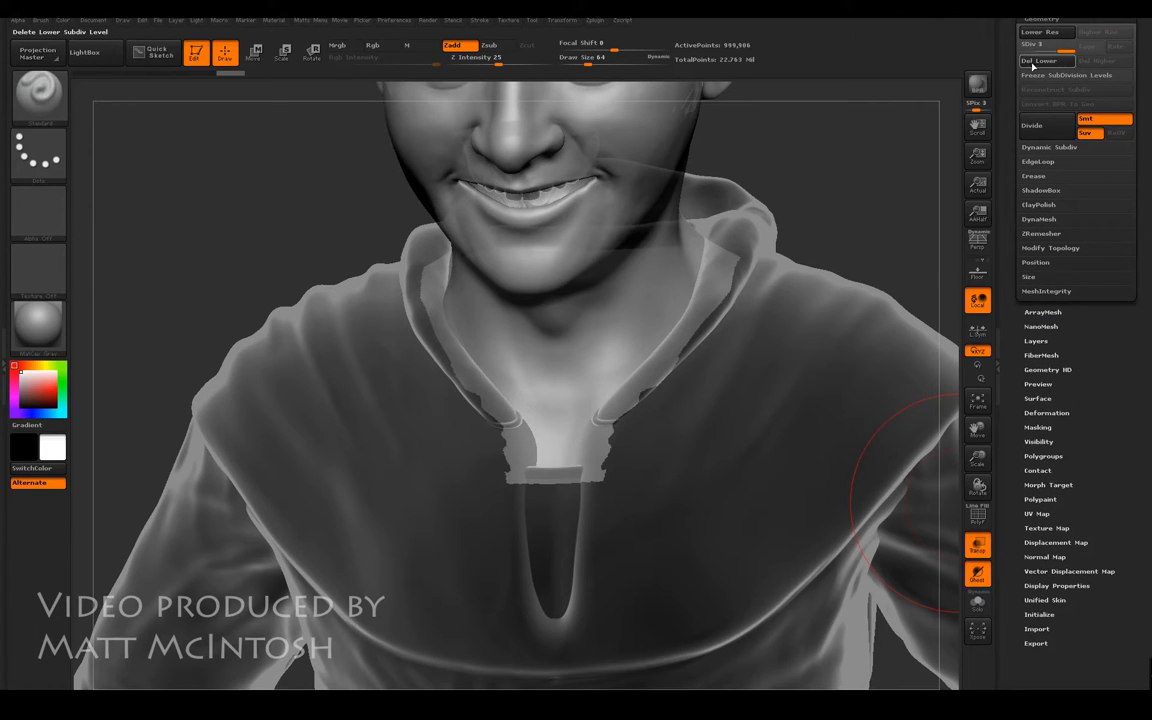
{"action": "left_click", "coordinate": [1040, 61]}
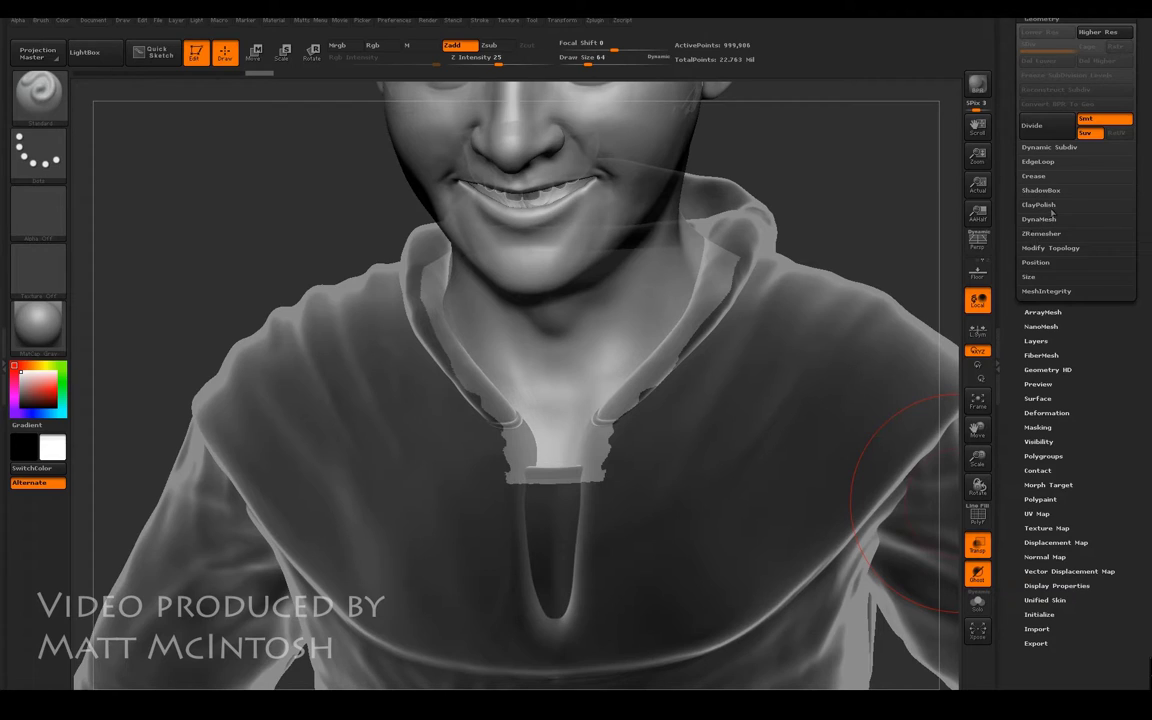
{"action": "left_click", "coordinate": [1048, 249]}
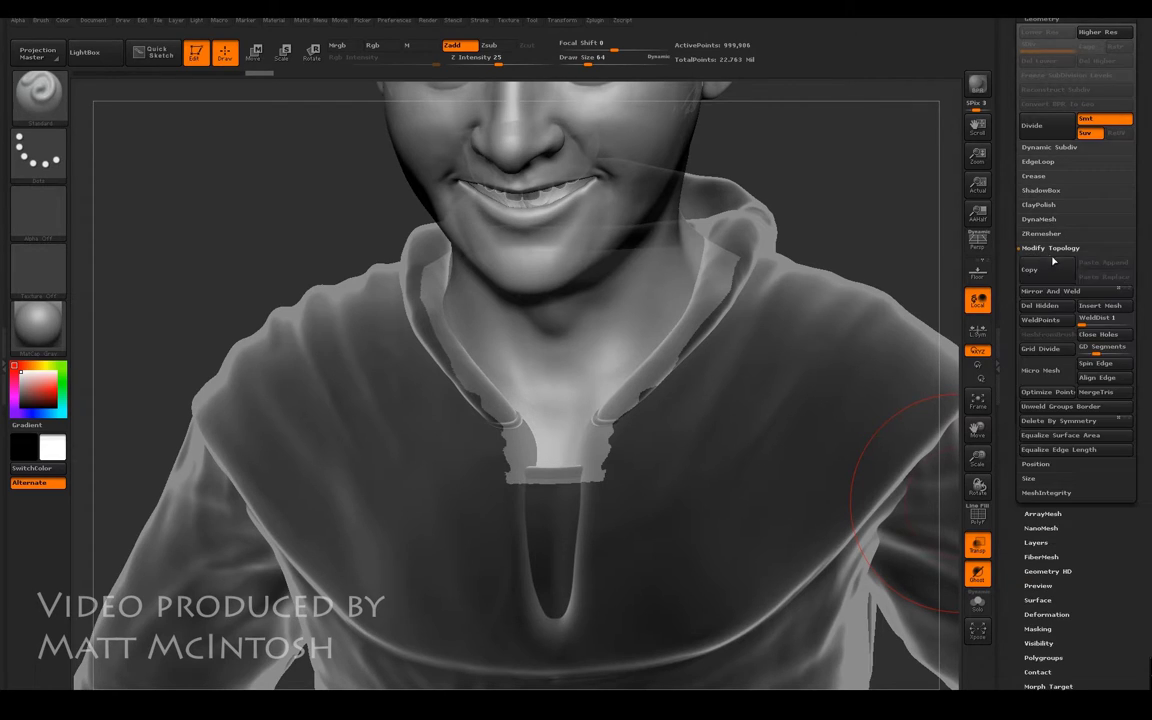
{"action": "left_click", "coordinate": [1041, 306]}
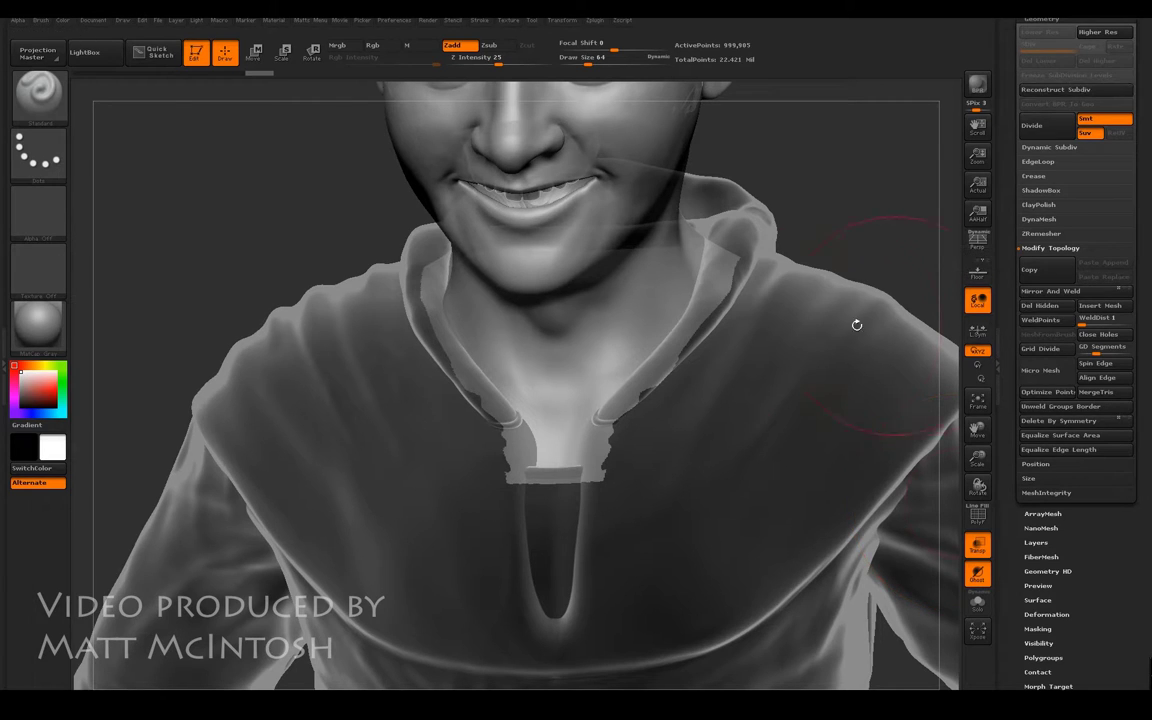
Turn off transparency and frame the trimmed bust from the front.
{"action": "left_click_drag", "start_coordinate": [849, 212], "coordinate": [744, 230]}
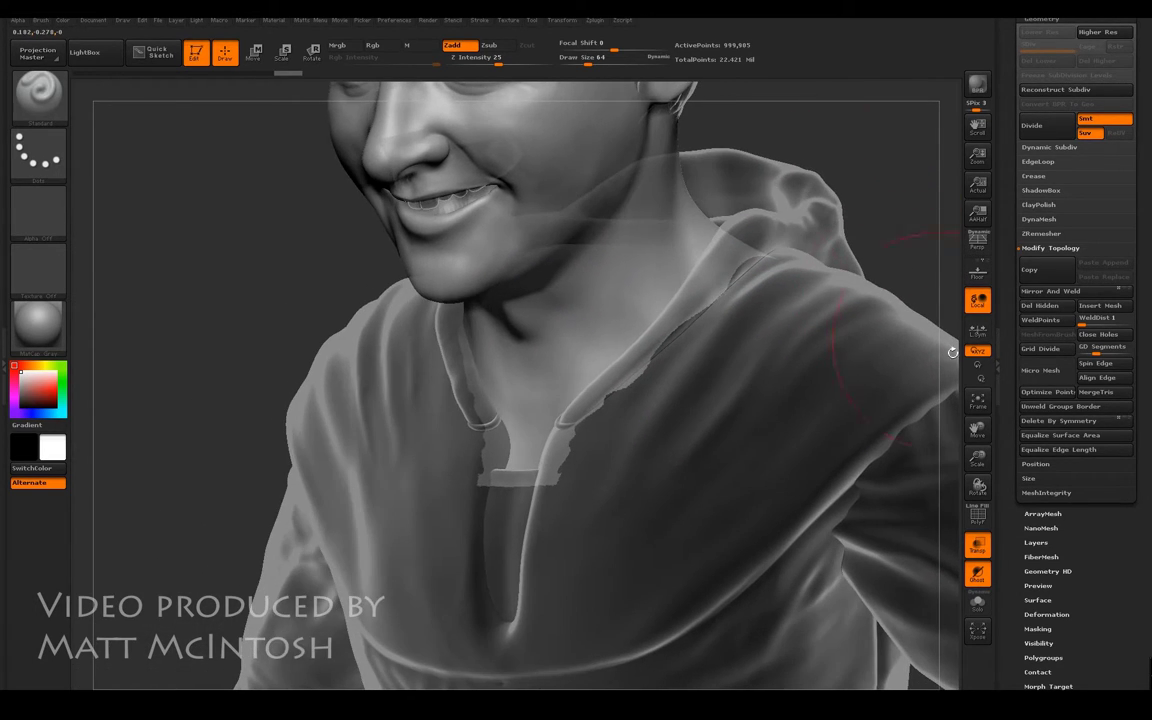
{"action": "left_click_drag", "start_coordinate": [977, 426], "coordinate": [980, 488]}
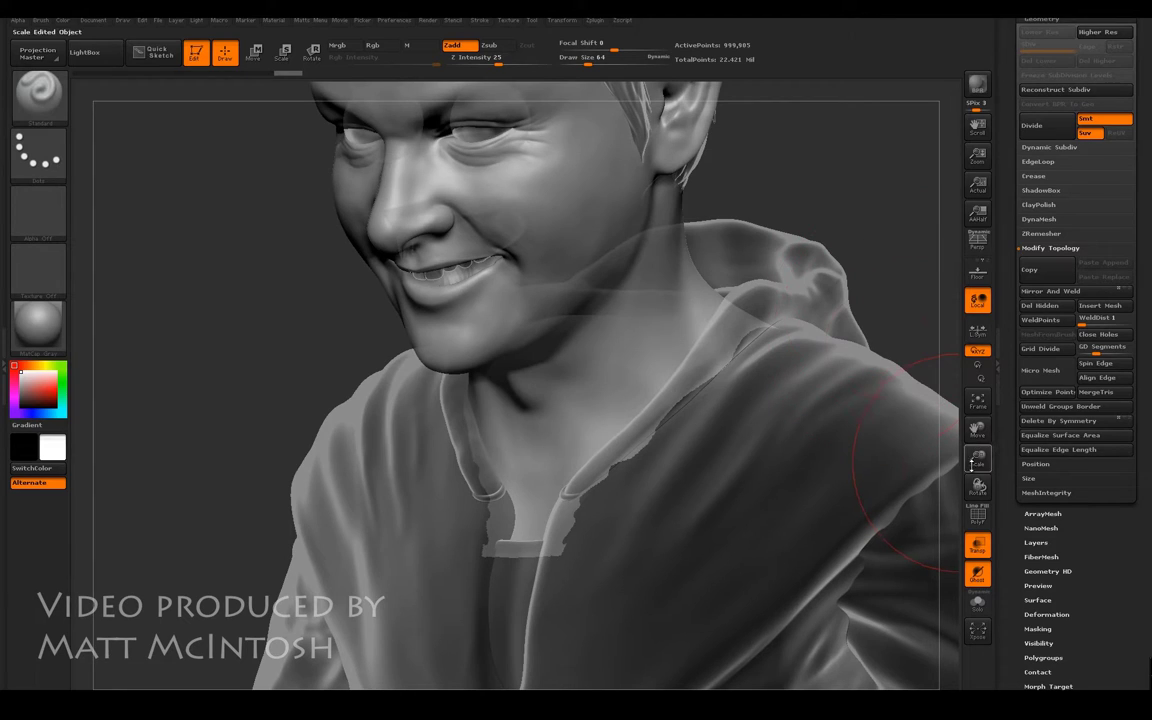
{"action": "left_click", "coordinate": [977, 545]}
{"action": "left_click_drag", "start_coordinate": [978, 455], "coordinate": [856, 235]}
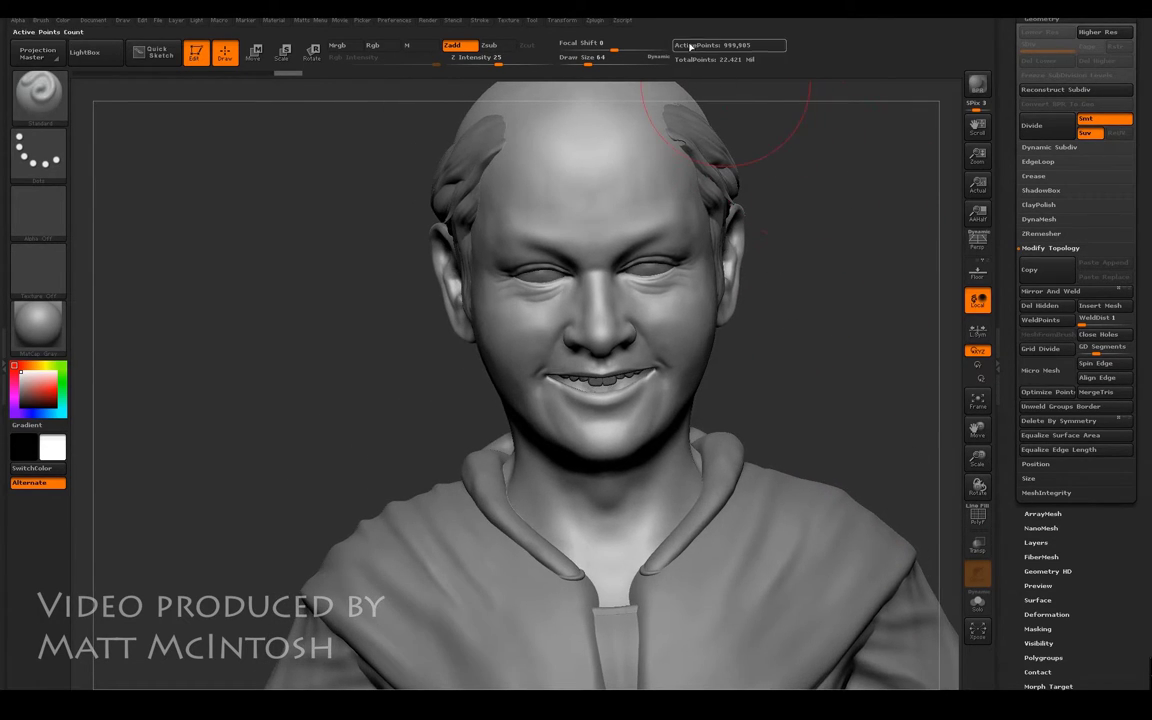
Isolate the trimmed head subtool by hiding all the other subtools.
{"action": "left_click_drag", "start_coordinate": [1009, 131], "coordinate": [1011, 256]}
{"action": "left_click", "coordinate": [1041, 134]}
{"action": "left_click", "coordinate": [1127, 347]}
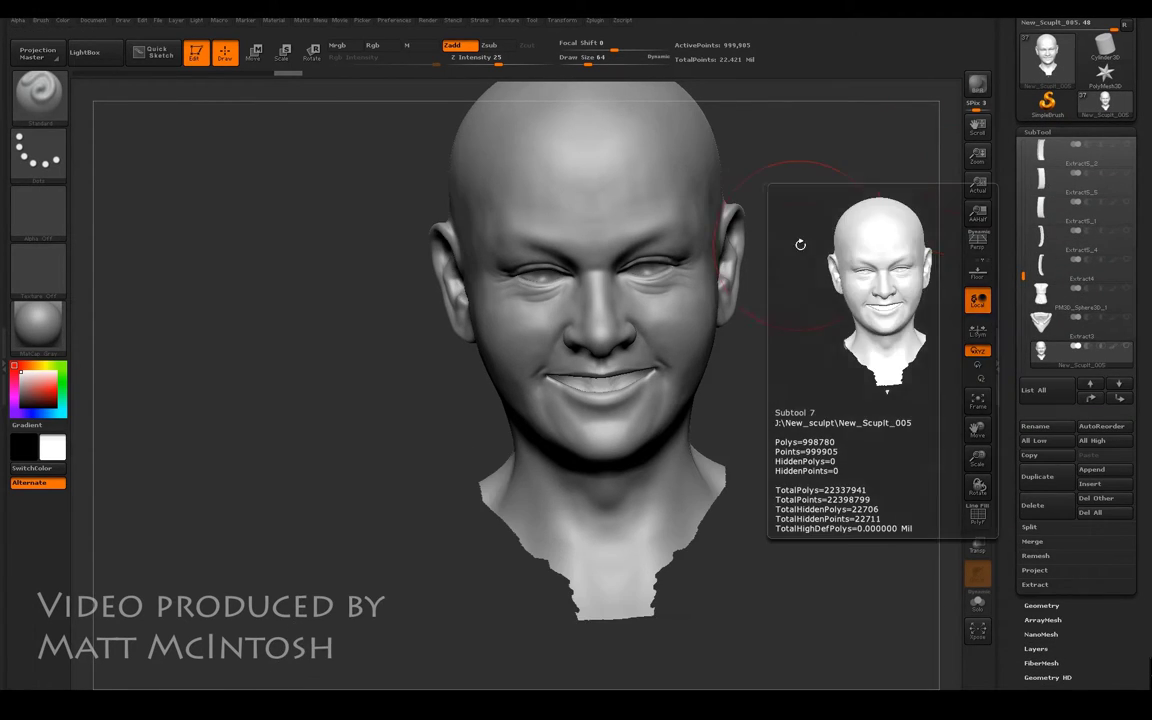
Set the Decimation Master percentage to 5 for the isolated head.
{"action": "left_click_drag", "start_coordinate": [900, 262], "coordinate": [829, 258]}
{"action": "left_click_drag", "start_coordinate": [979, 429], "coordinate": [951, 497]}
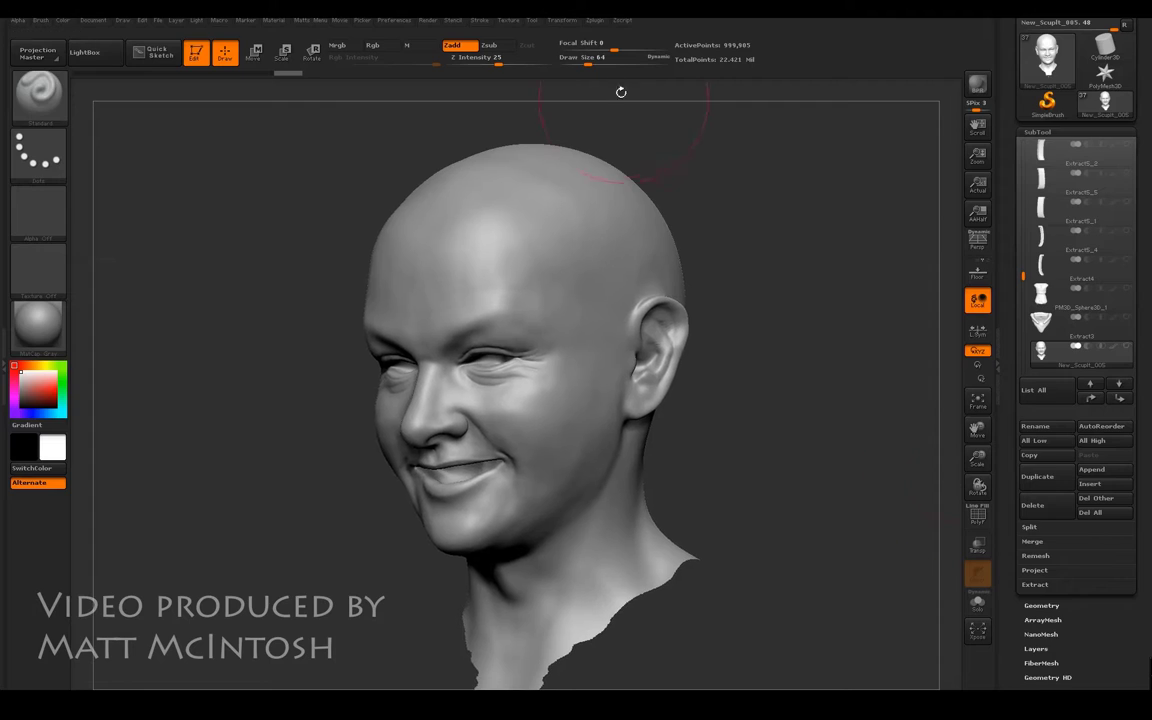
{"action": "left_click", "coordinate": [595, 20]}
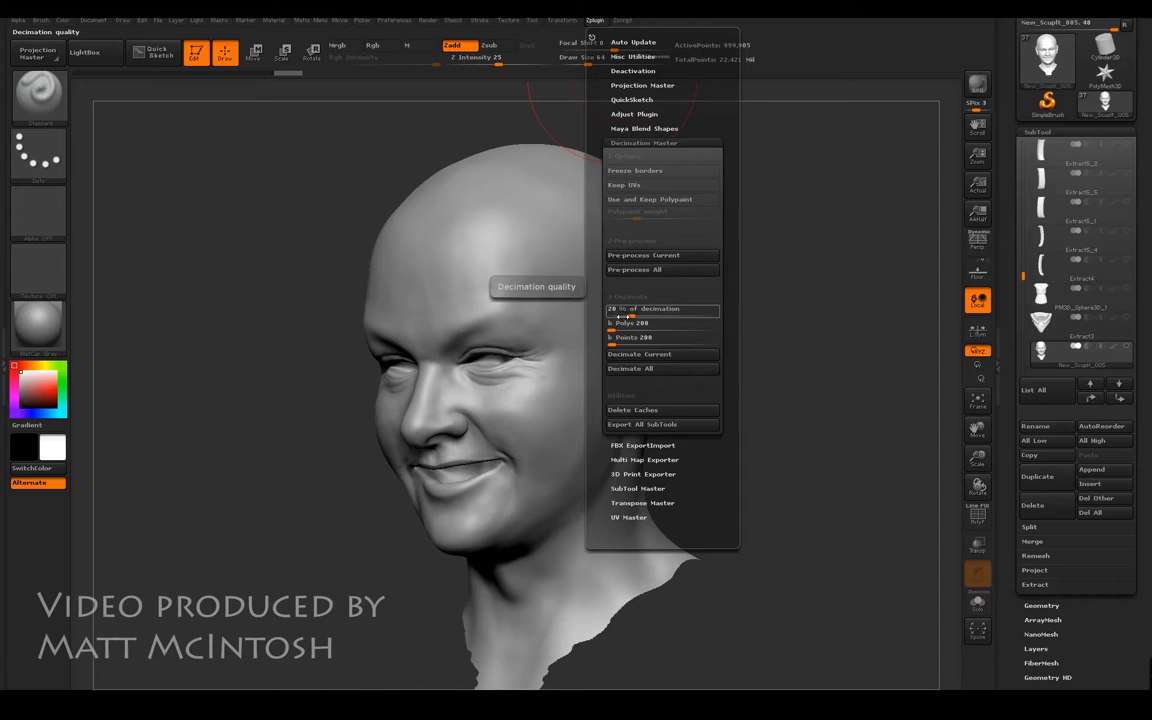
{"action": "left_click", "coordinate": [625, 314]}
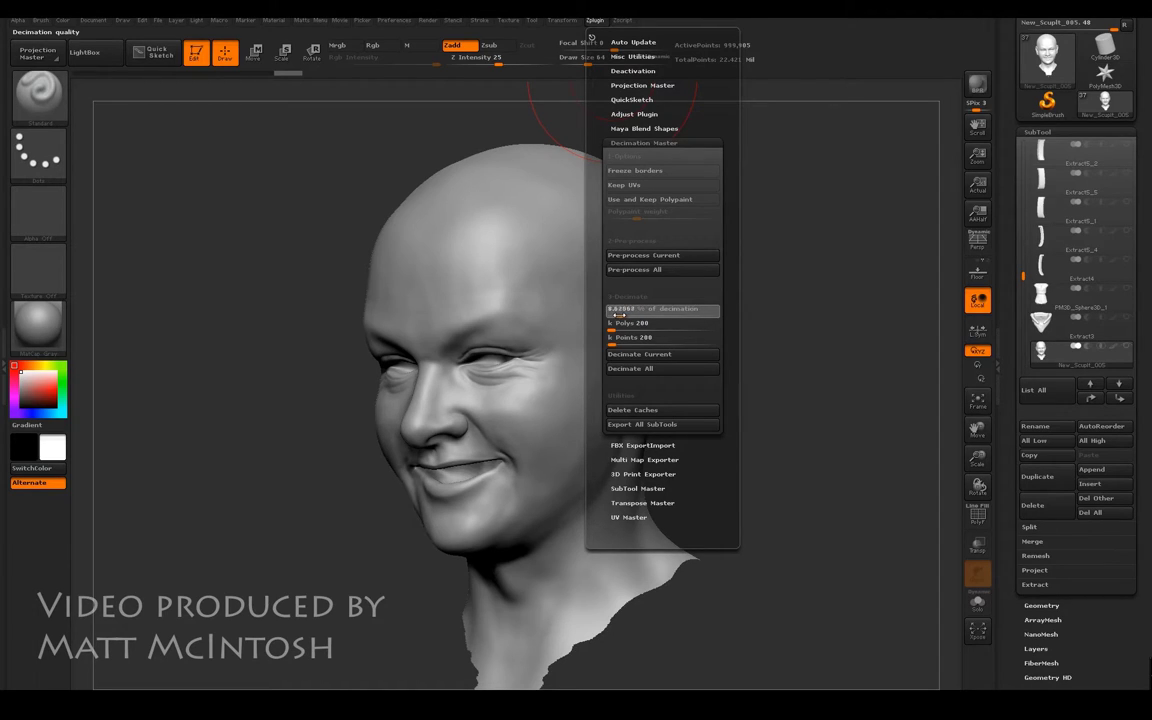
{"action": "left_click_drag", "start_coordinate": [617, 316], "coordinate": [618, 316]}
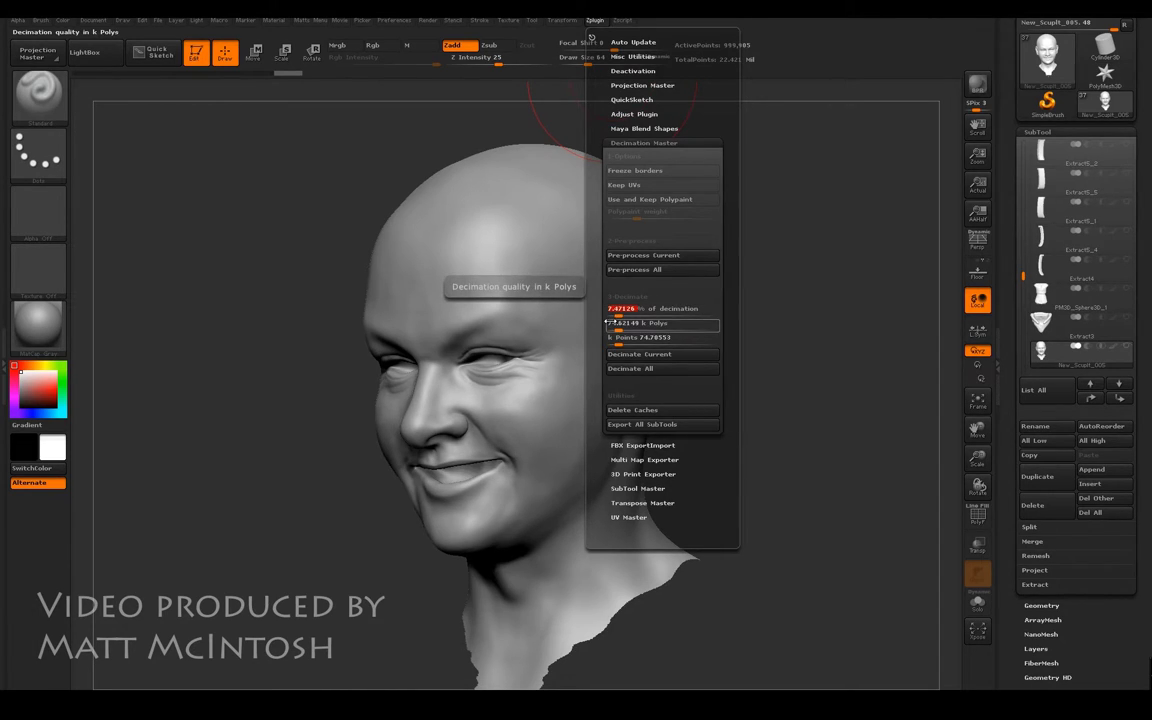
{"action": "type", "text": "5"}
{"action": "key", "text": "Return"}
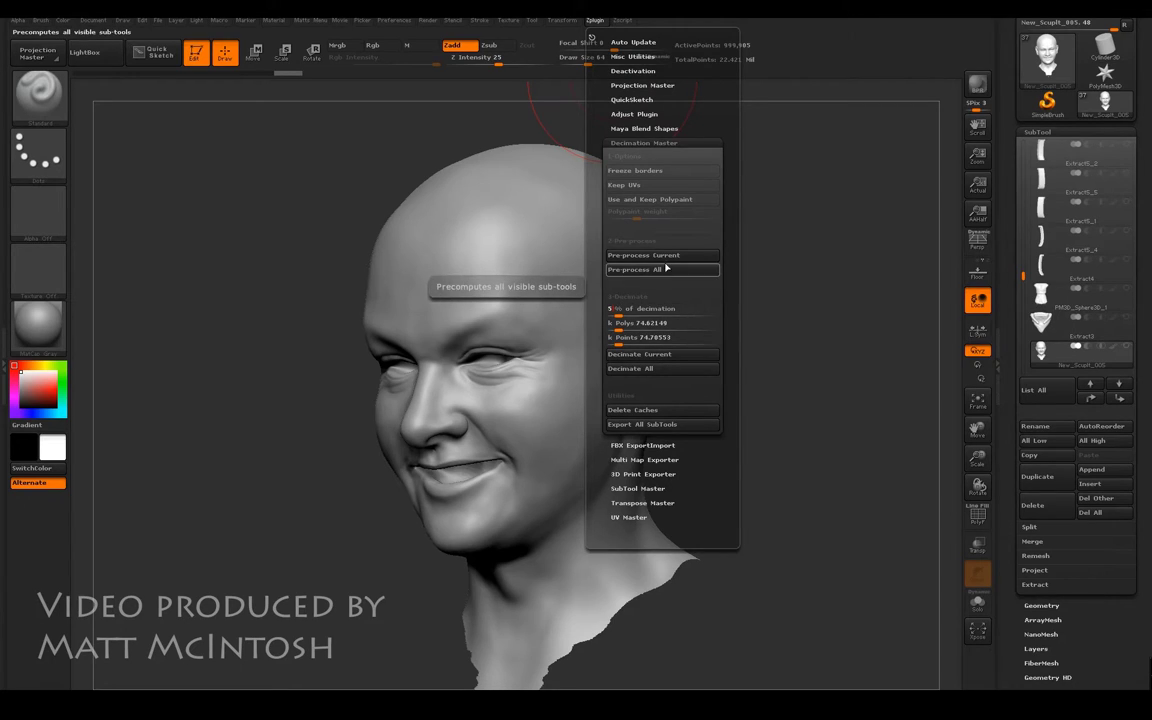
Pre-process all visible subtools in Decimation Master and decimate the current head.
{"action": "left_click", "coordinate": [628, 270]}
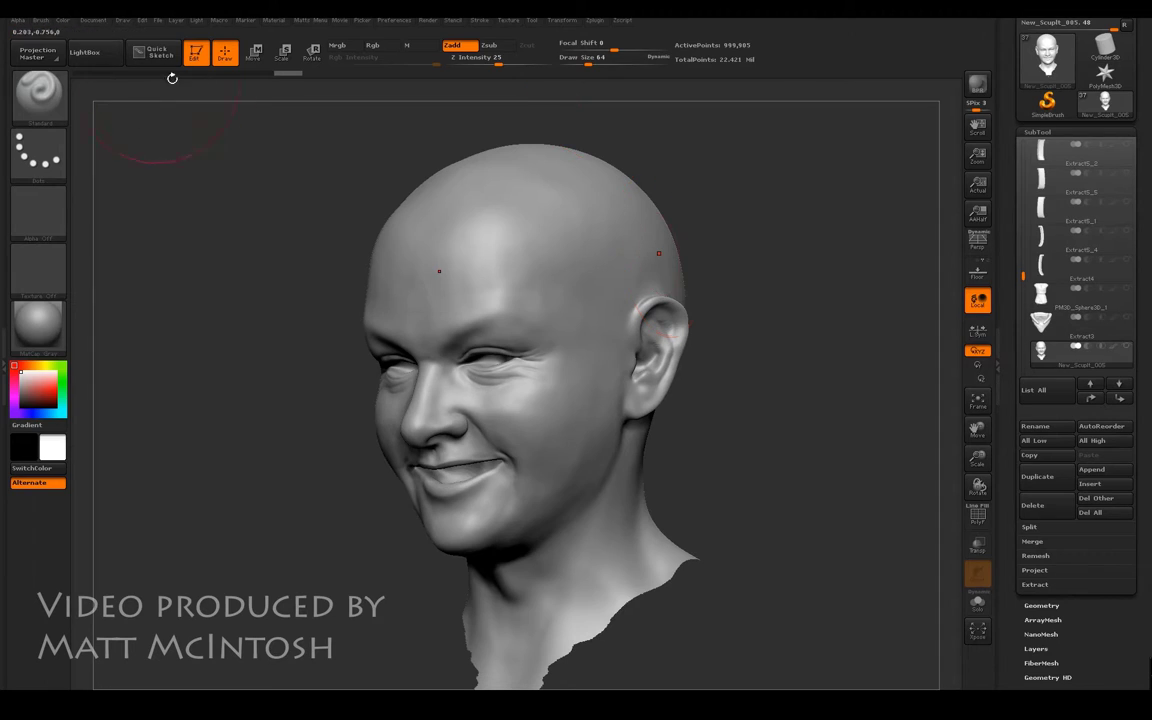
{"action": "left_click", "coordinate": [595, 21]}
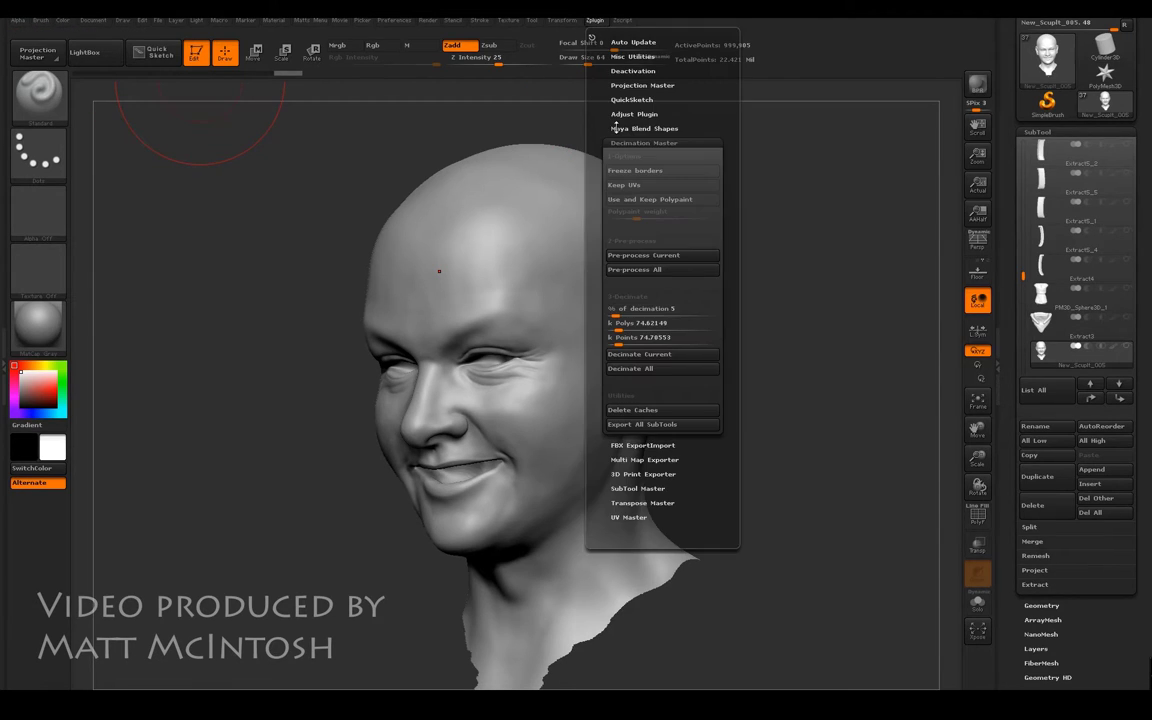
{"action": "left_click", "coordinate": [647, 356]}
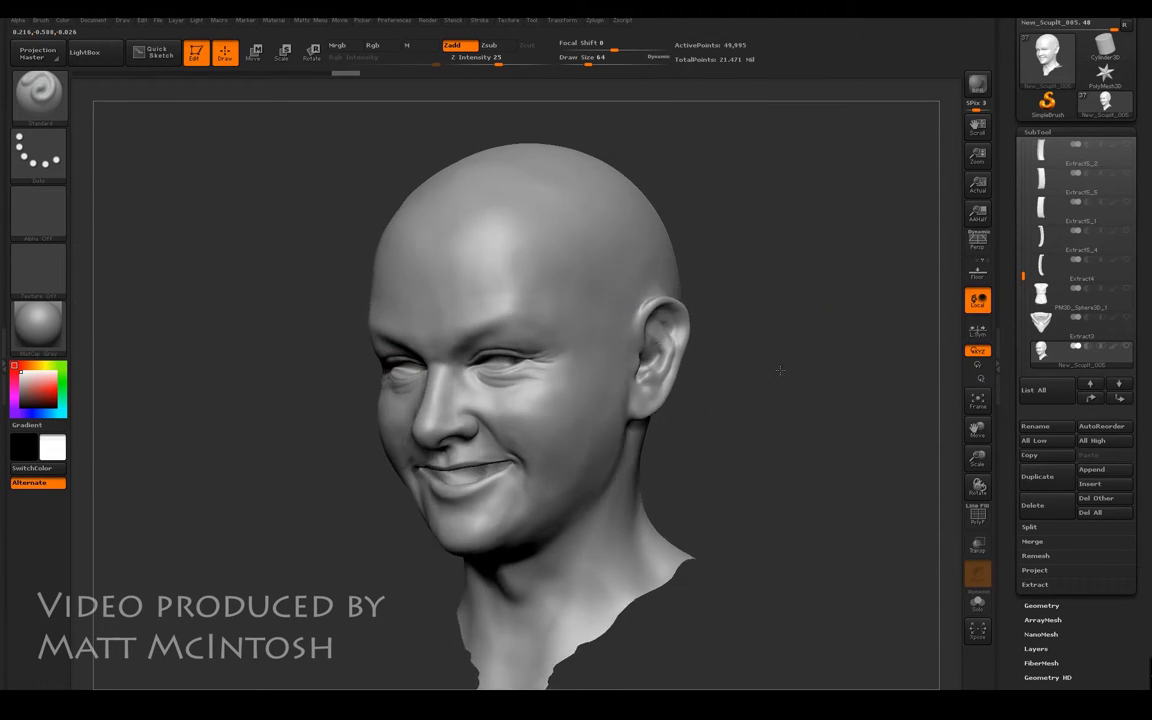
Examine the decimated head from several angles with its polygon wireframe shown, focusing on triangle density around the ear and face.
{"action": "left_click_drag", "start_coordinate": [780, 370], "coordinate": [824, 366]}
{"action": "left_click_drag", "start_coordinate": [838, 270], "coordinate": [776, 319]}
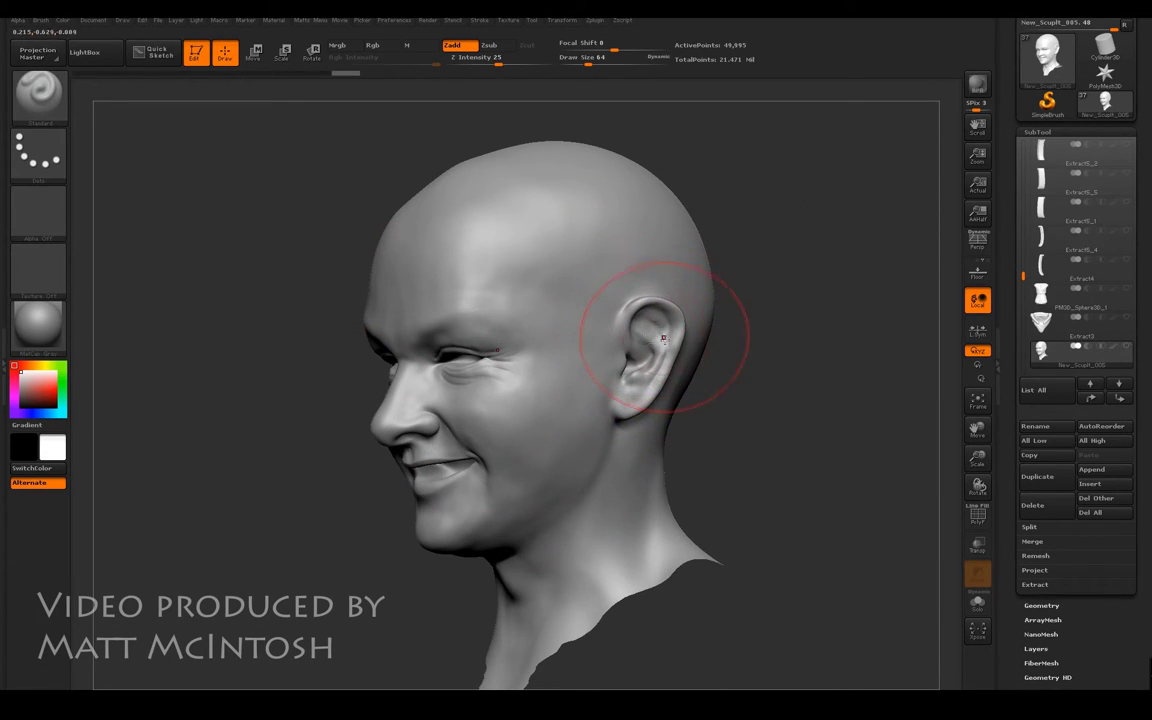
{"action": "key", "text": "shift+f"}
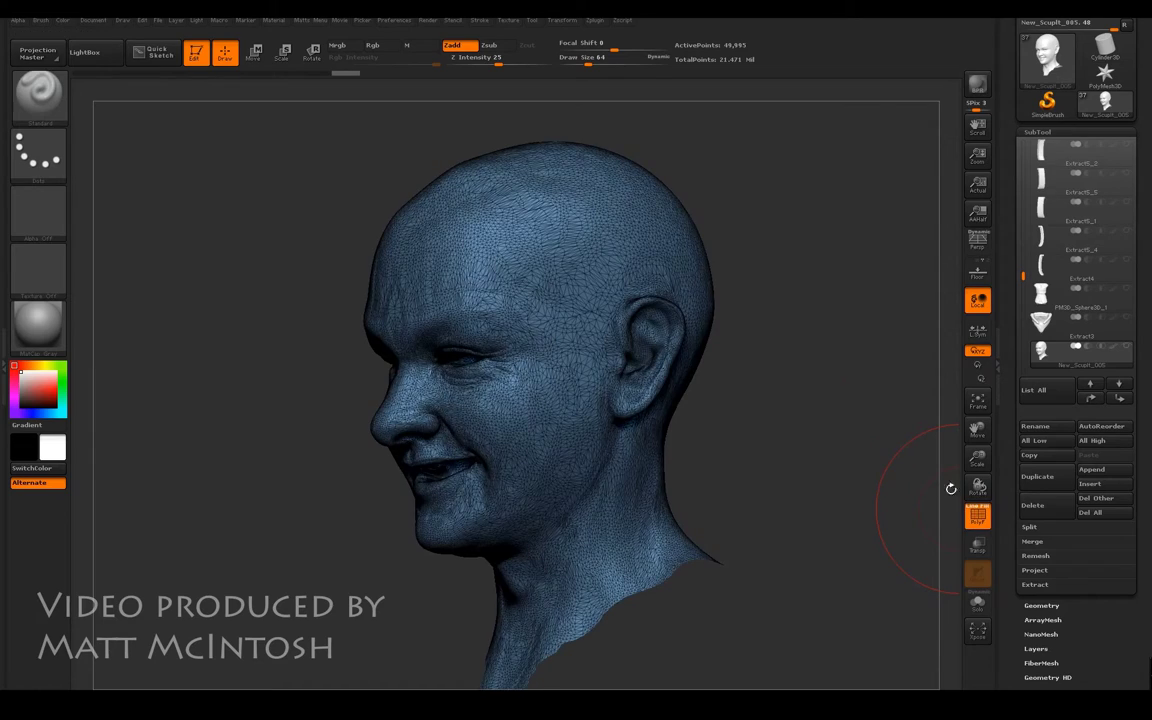
{"action": "left_click_drag", "start_coordinate": [833, 424], "coordinate": [882, 432]}
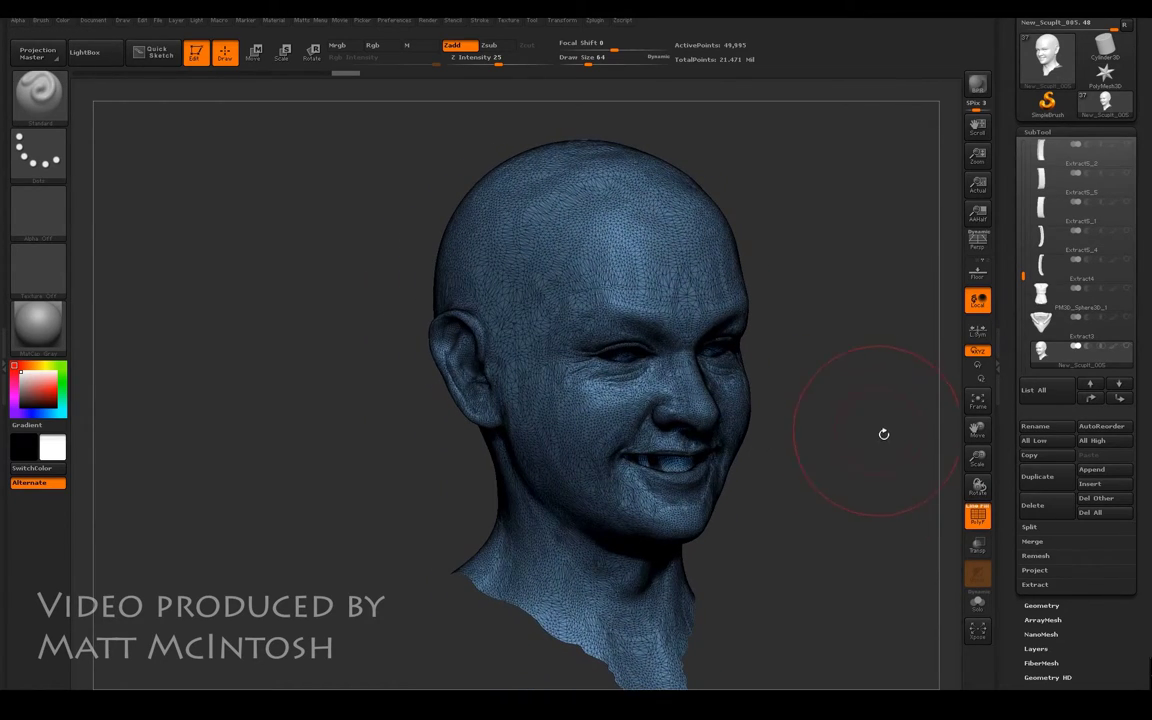
{"action": "mouse_move", "coordinate": [978, 458]}
{"action": "left_mouse_down"}
{"action": "mouse_move", "coordinate": [885, 395]}
{"action": "mouse_move", "coordinate": [895, 424]}
{"action": "mouse_move", "coordinate": [869, 345]}
{"action": "mouse_move", "coordinate": [902, 337]}
{"action": "left_mouse_up"}
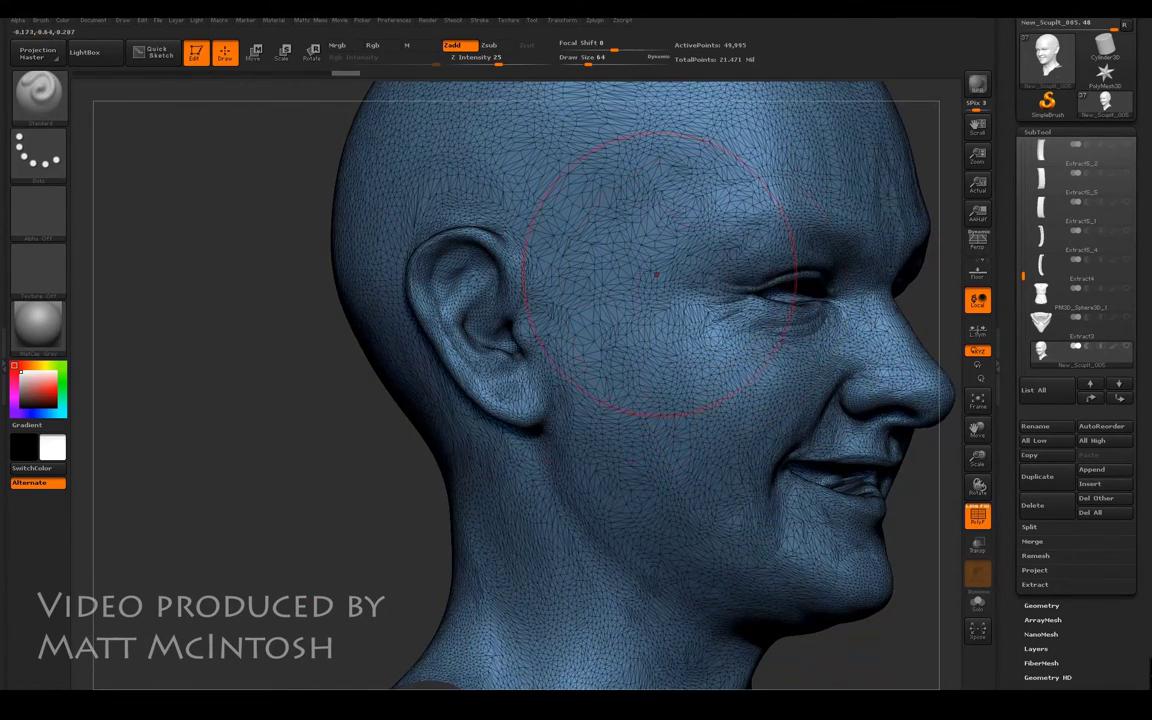
{"action": "left_click_drag", "start_coordinate": [979, 458], "coordinate": [970, 520]}
{"action": "left_click_drag", "start_coordinate": [979, 430], "coordinate": [899, 388]}
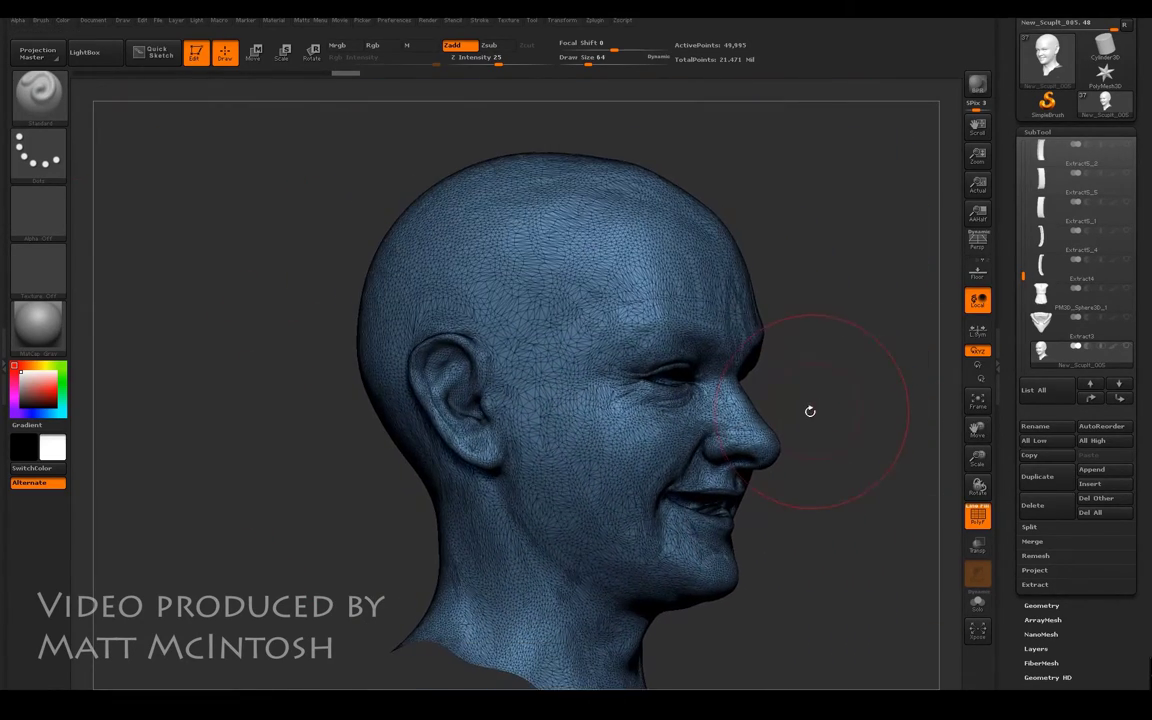
{"action": "left_click_drag", "start_coordinate": [810, 411], "coordinate": [680, 415]}
{"action": "key", "text": "shift+f"}
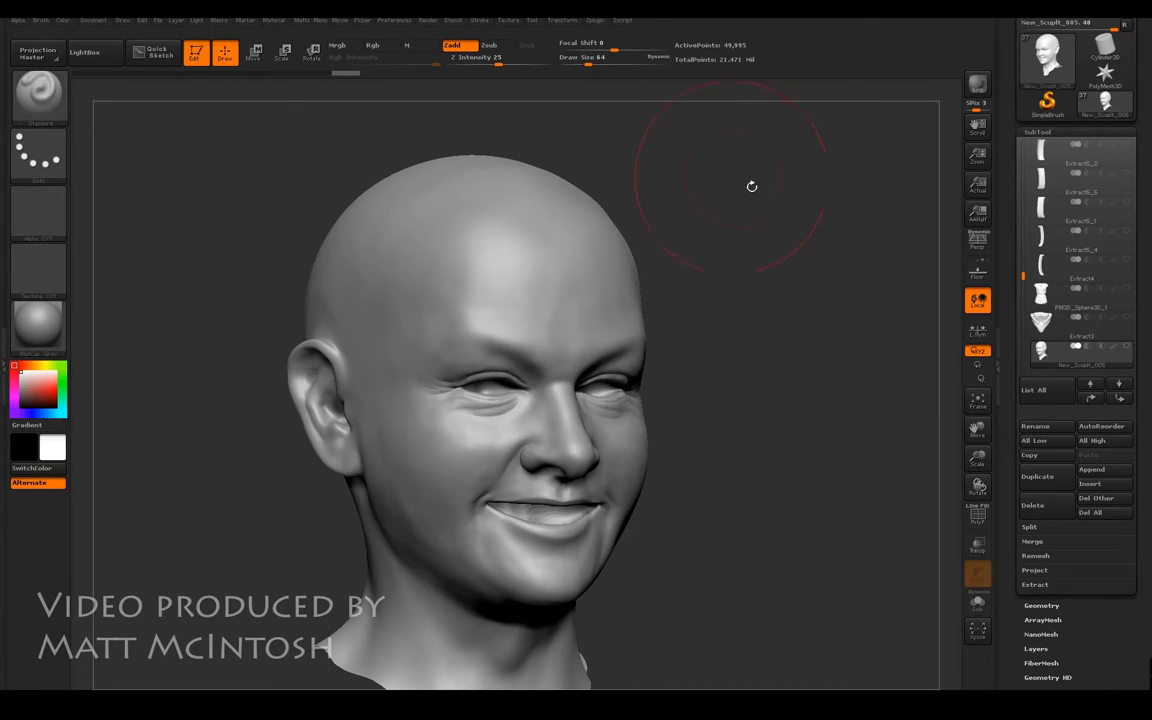
Set the Decimation Master percentage to 25 for a second reduction of the head.
{"action": "left_click_drag", "start_coordinate": [751, 185], "coordinate": [748, 232], "text": "shift"}
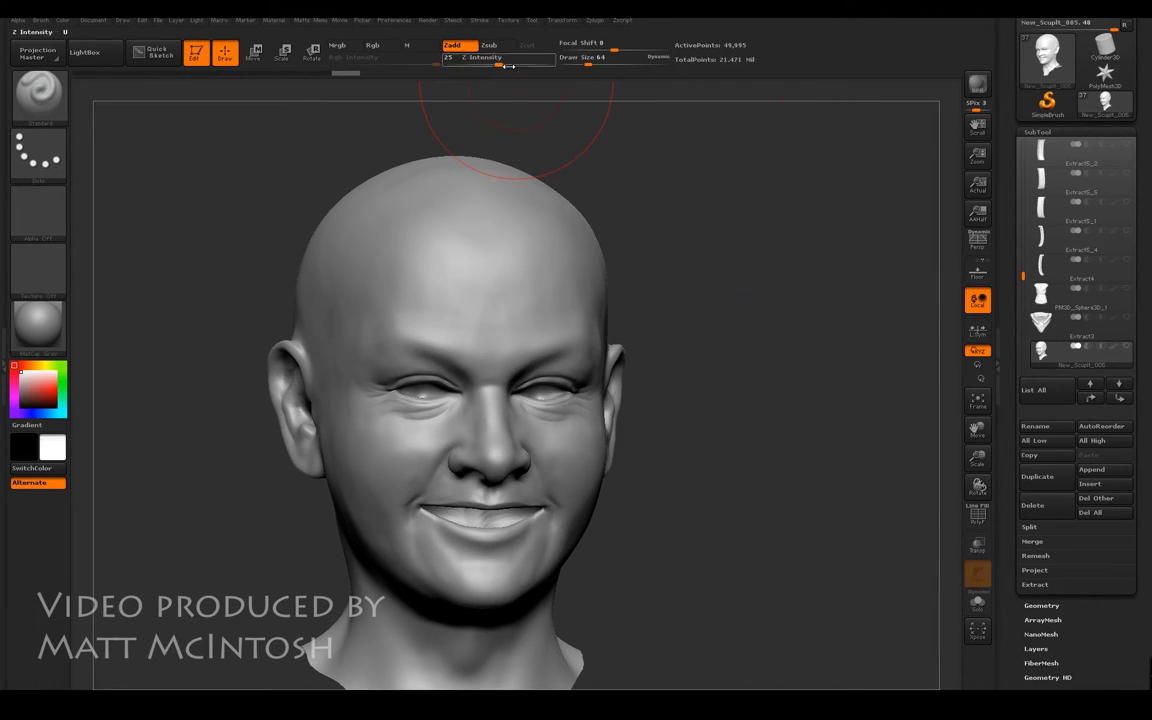
{"action": "left_click", "coordinate": [617, 21]}
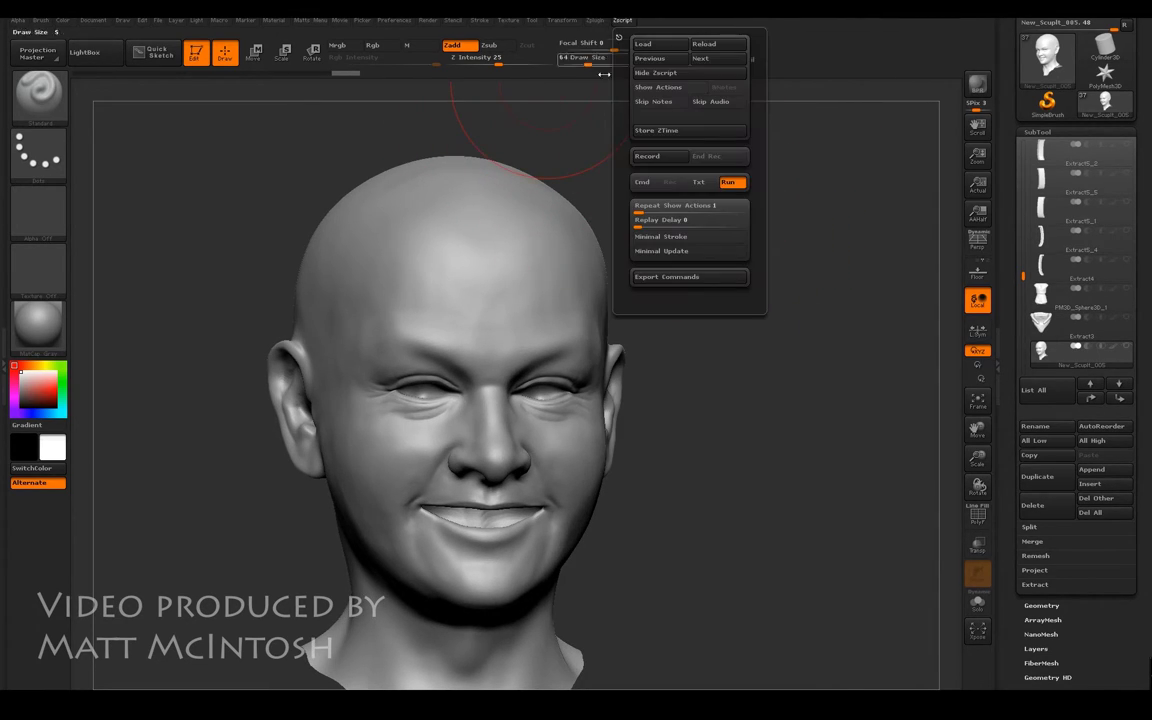
{"action": "left_click", "coordinate": [597, 21]}
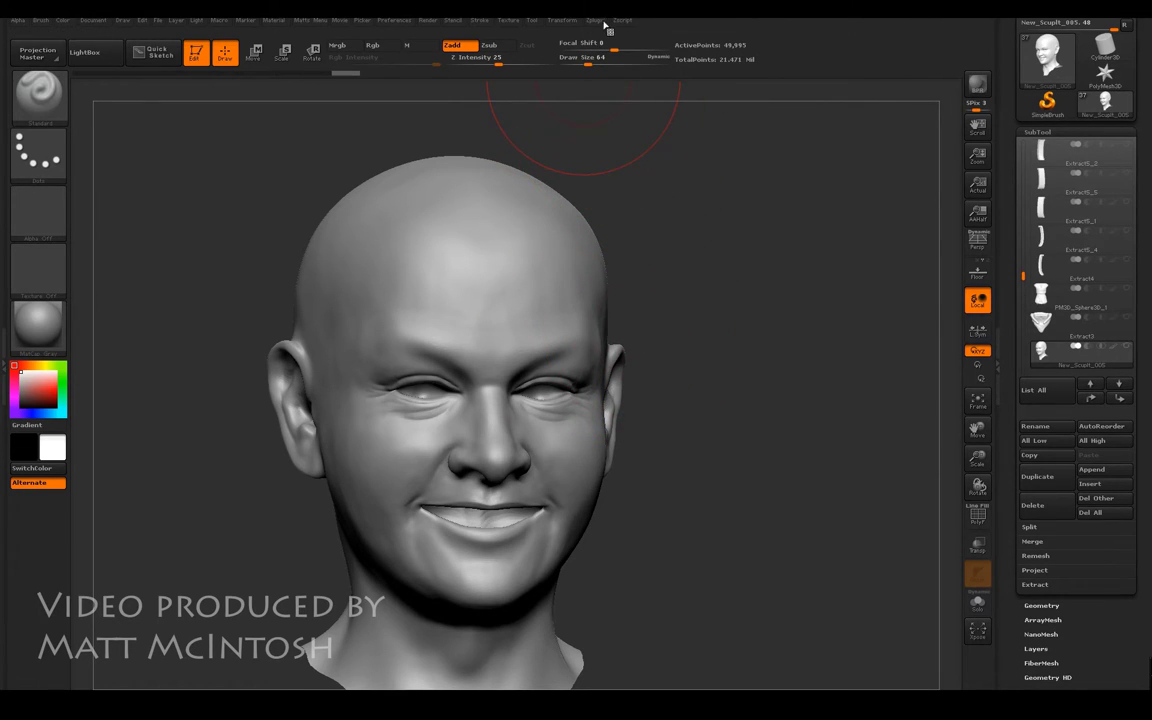
{"action": "left_click", "coordinate": [595, 20]}
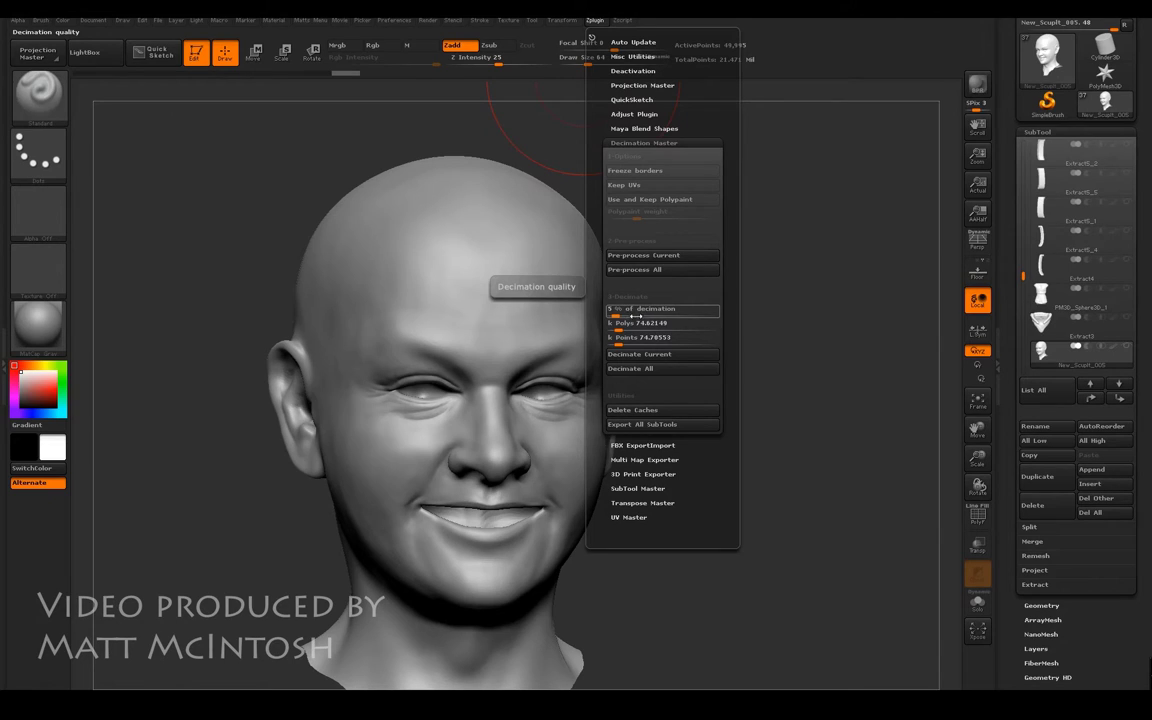
{"action": "left_click", "coordinate": [636, 317]}
{"action": "key", "text": "Return"}
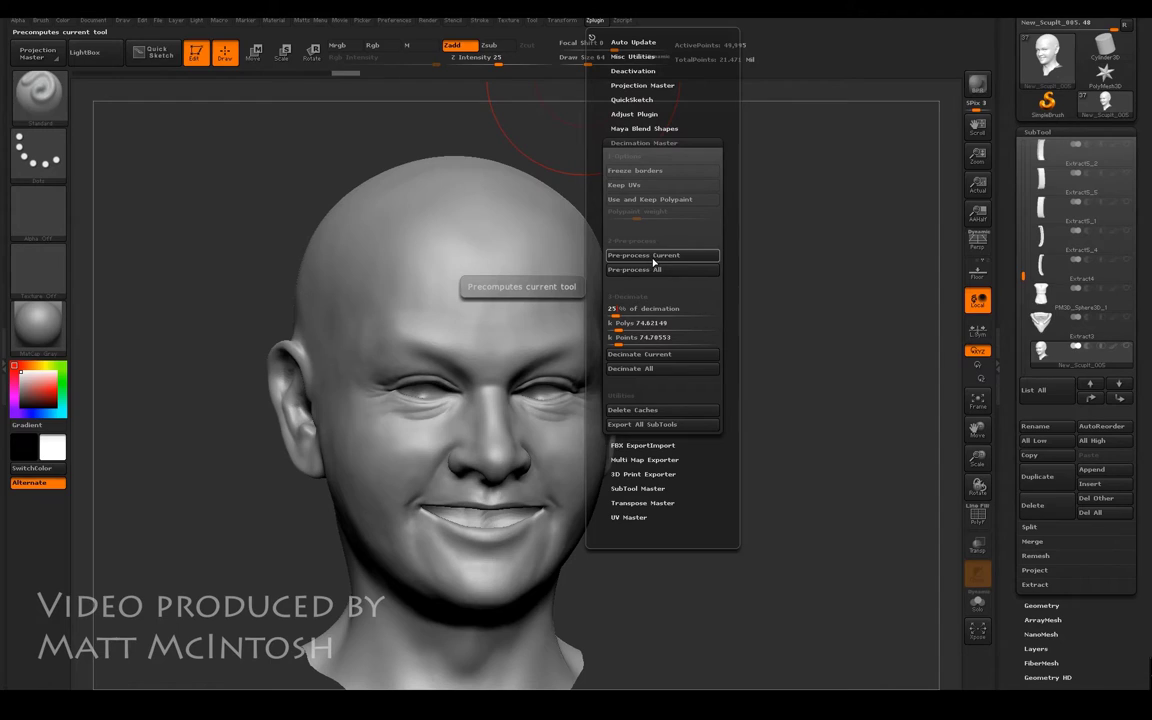
Pre-process the current head subtool again and decimate it.
{"action": "left_click", "coordinate": [660, 256]}
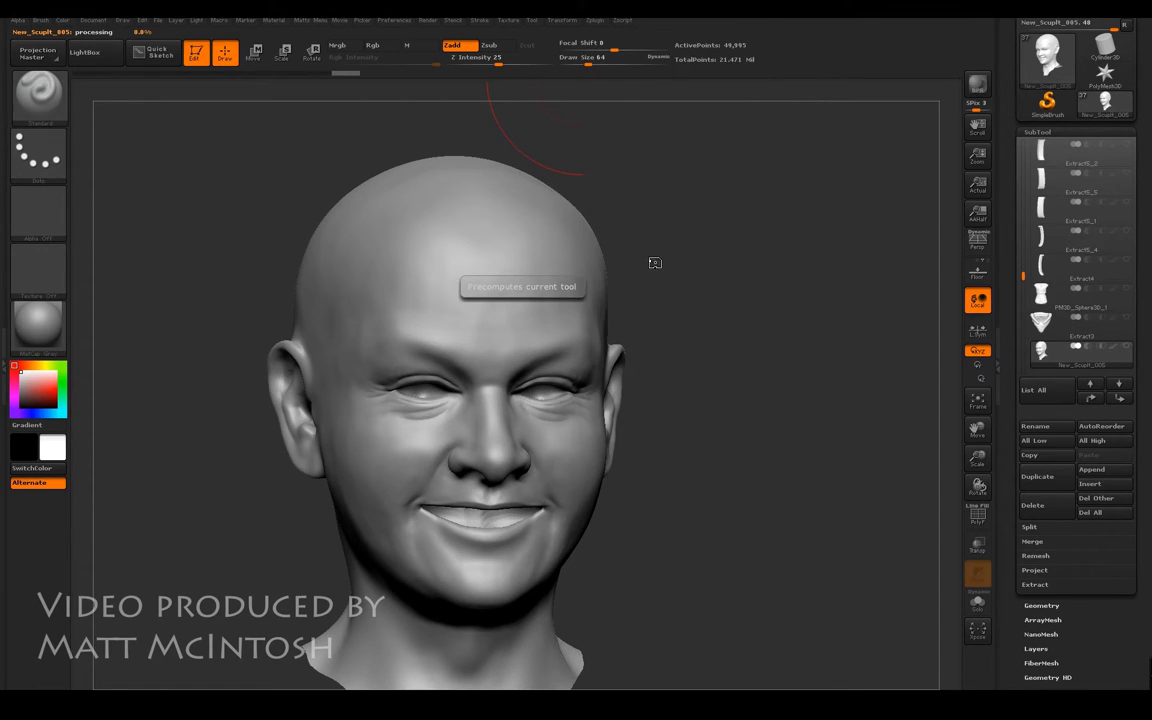
{"action": "left_click", "coordinate": [614, 21]}
{"action": "mouse_move", "coordinate": [598, 21]}
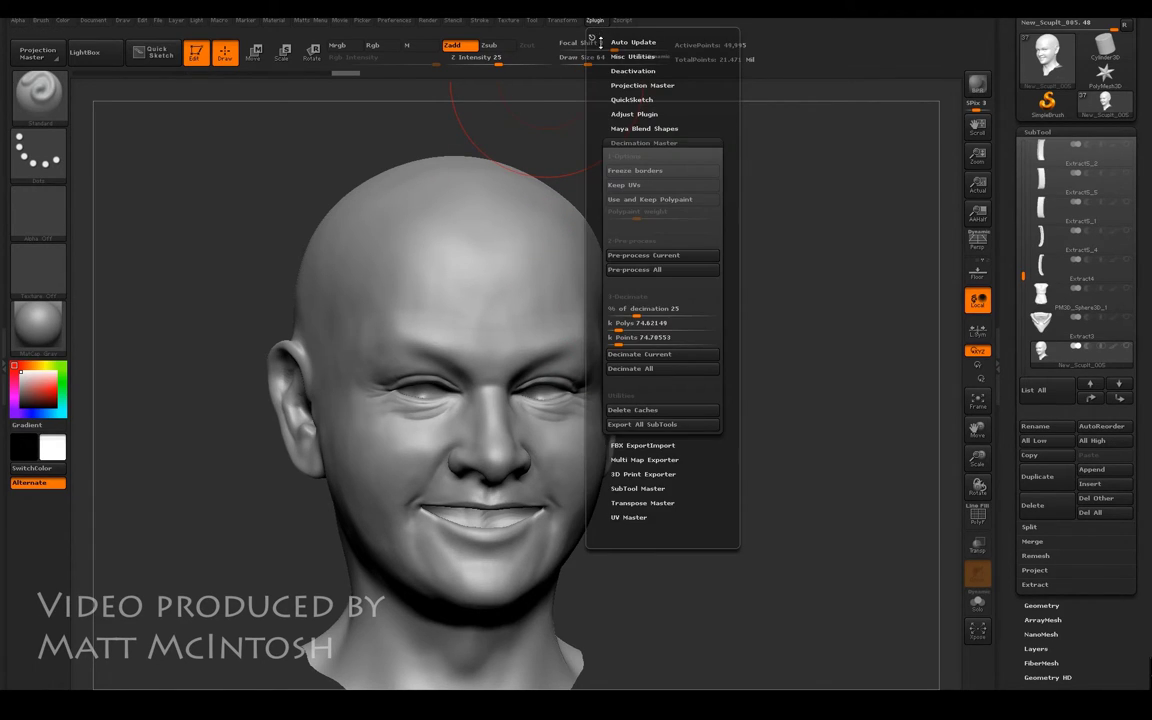
{"action": "left_click", "coordinate": [645, 356]}
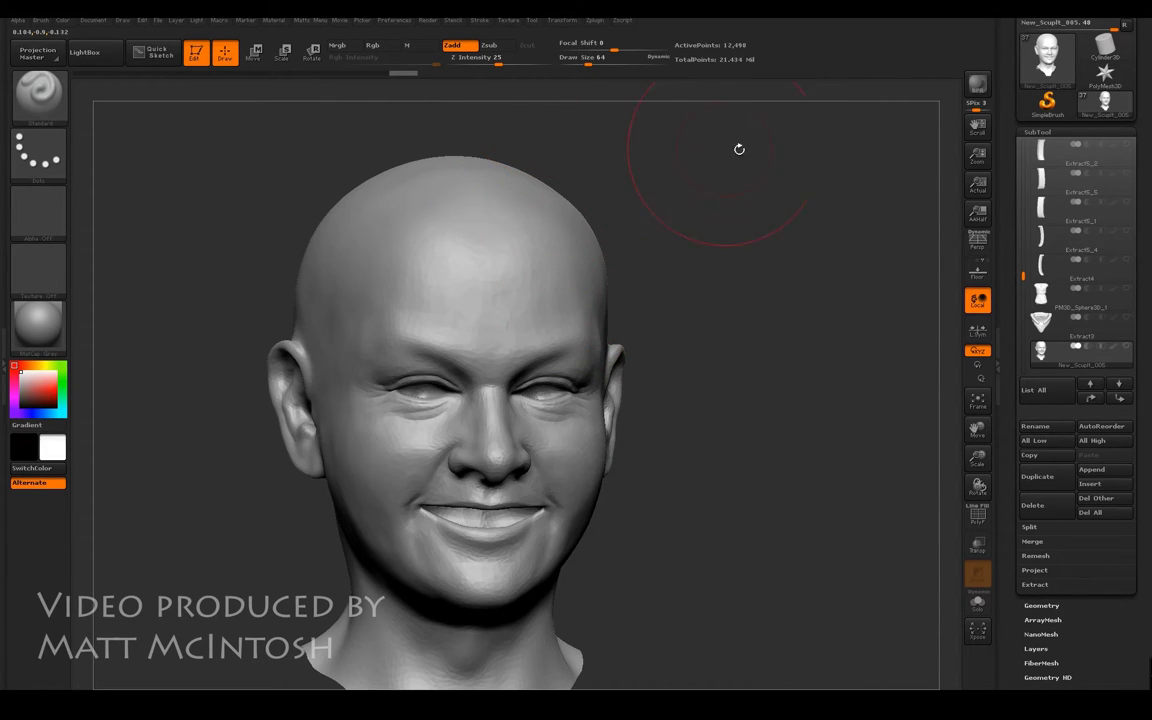
Inspect the twice-decimated head from several angles, with and without its wireframe, for loss of facial detail.
{"action": "mouse_move", "coordinate": [739, 149]}
{"action": "left_mouse_down"}
{"action": "mouse_move", "coordinate": [810, 150]}
{"action": "mouse_move", "coordinate": [751, 134]}
{"action": "left_mouse_up"}
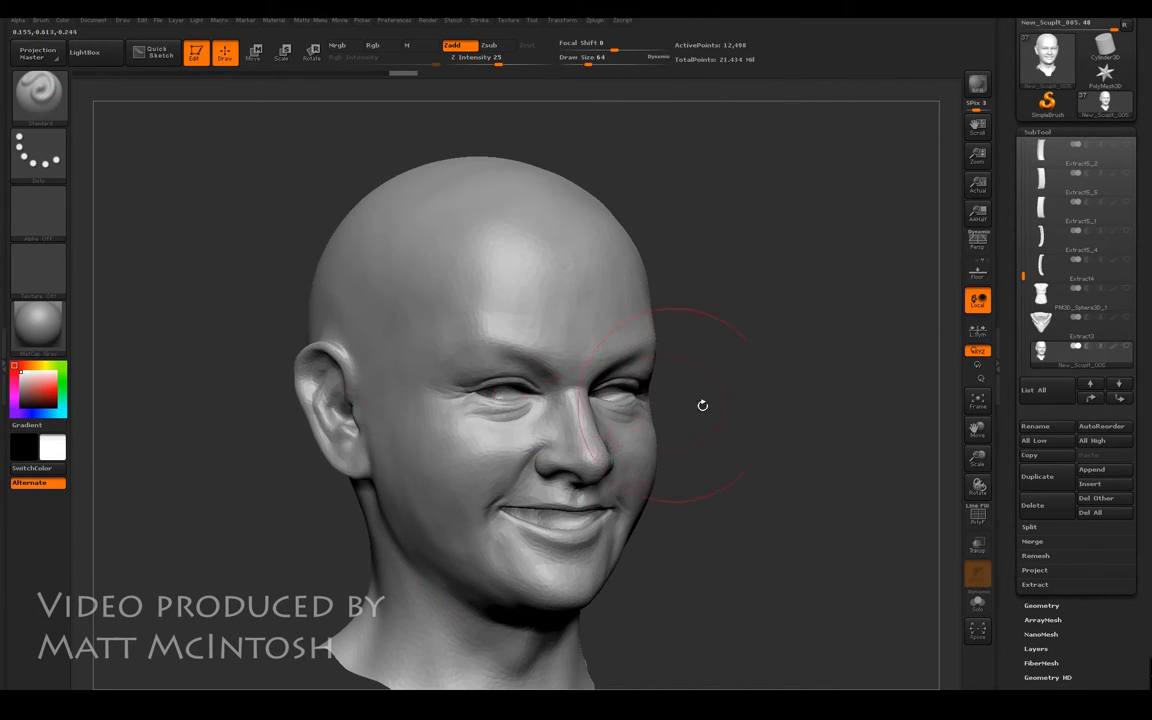
{"action": "left_click_drag", "start_coordinate": [977, 460], "coordinate": [1024, 379]}
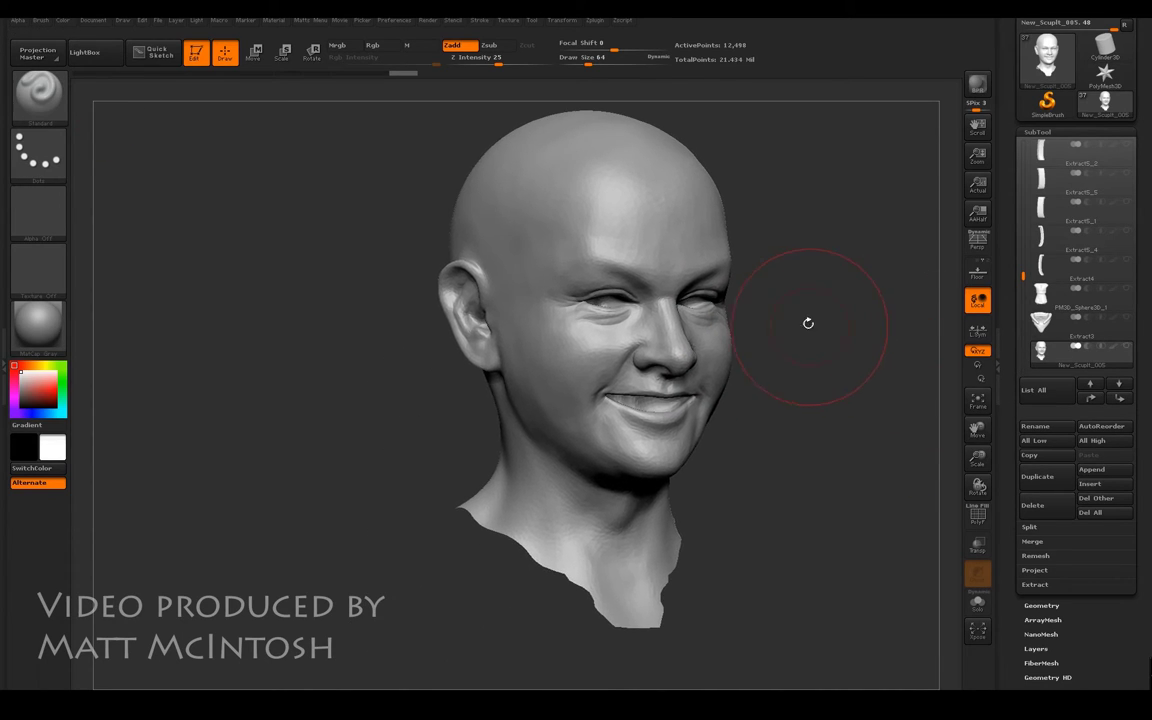
{"action": "left_click_drag", "start_coordinate": [810, 321], "coordinate": [810, 372]}
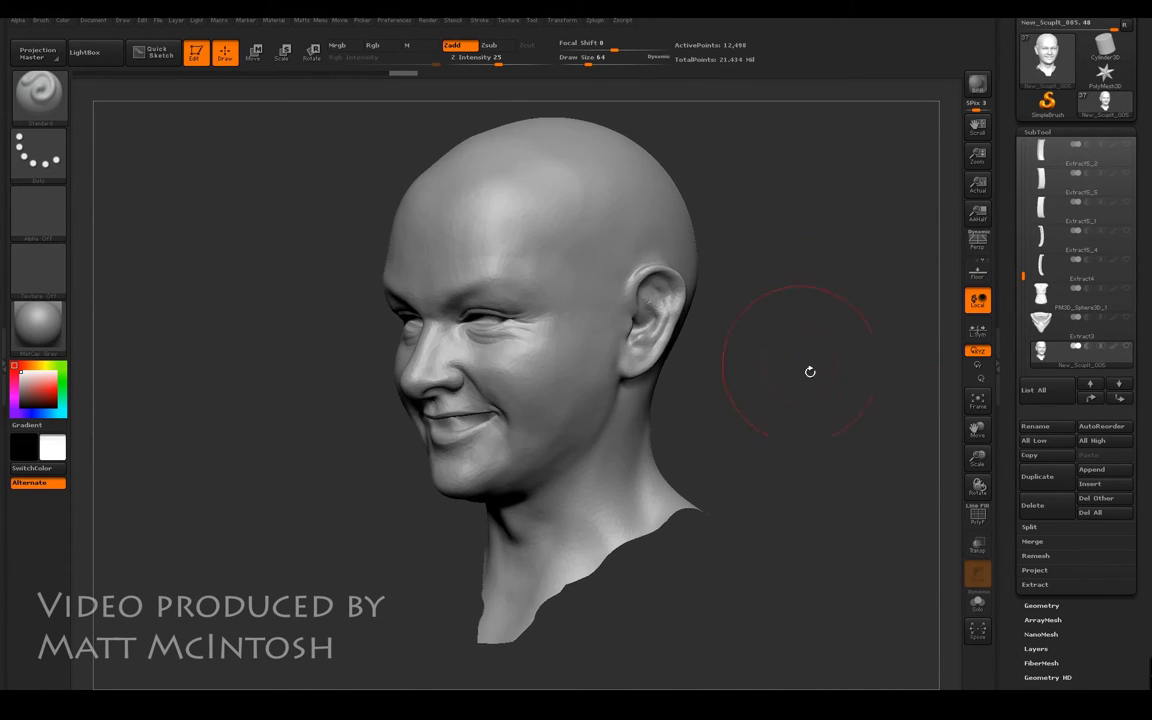
{"action": "left_click", "coordinate": [978, 515]}
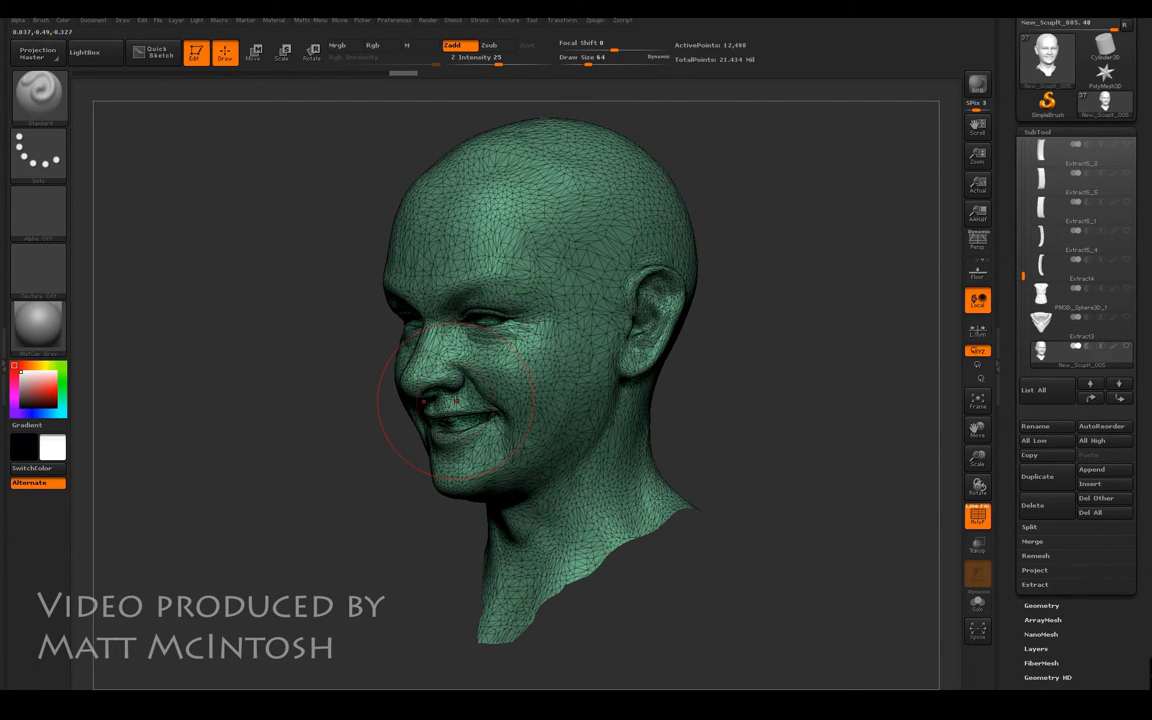
{"action": "left_click", "coordinate": [978, 516]}
{"action": "left_click_drag", "start_coordinate": [741, 401], "coordinate": [832, 420]}
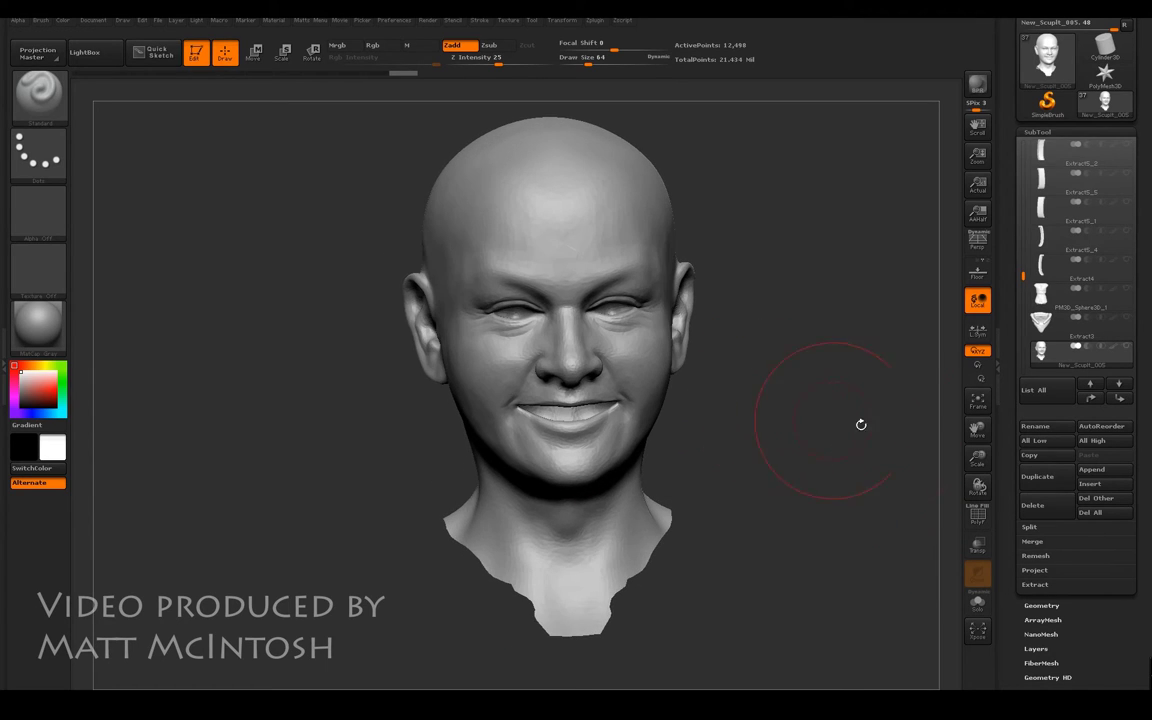
{"action": "left_click_drag", "start_coordinate": [981, 456], "coordinate": [982, 522]}
{"action": "left_click_drag", "start_coordinate": [979, 430], "coordinate": [985, 497]}
{"action": "mouse_move", "coordinate": [798, 393]}
{"action": "left_mouse_down"}
{"action": "mouse_move", "coordinate": [815, 397]}
{"action": "mouse_move", "coordinate": [437, 411]}
{"action": "left_mouse_up"}
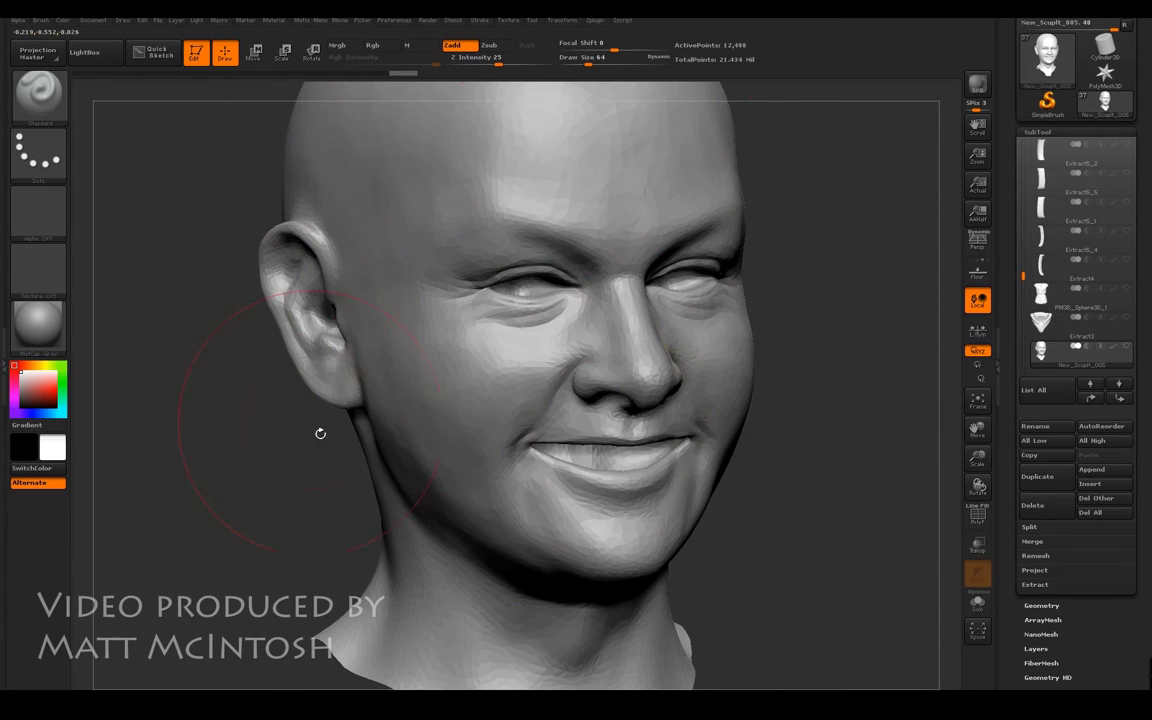
{"action": "left_click_drag", "start_coordinate": [784, 406], "coordinate": [697, 206]}
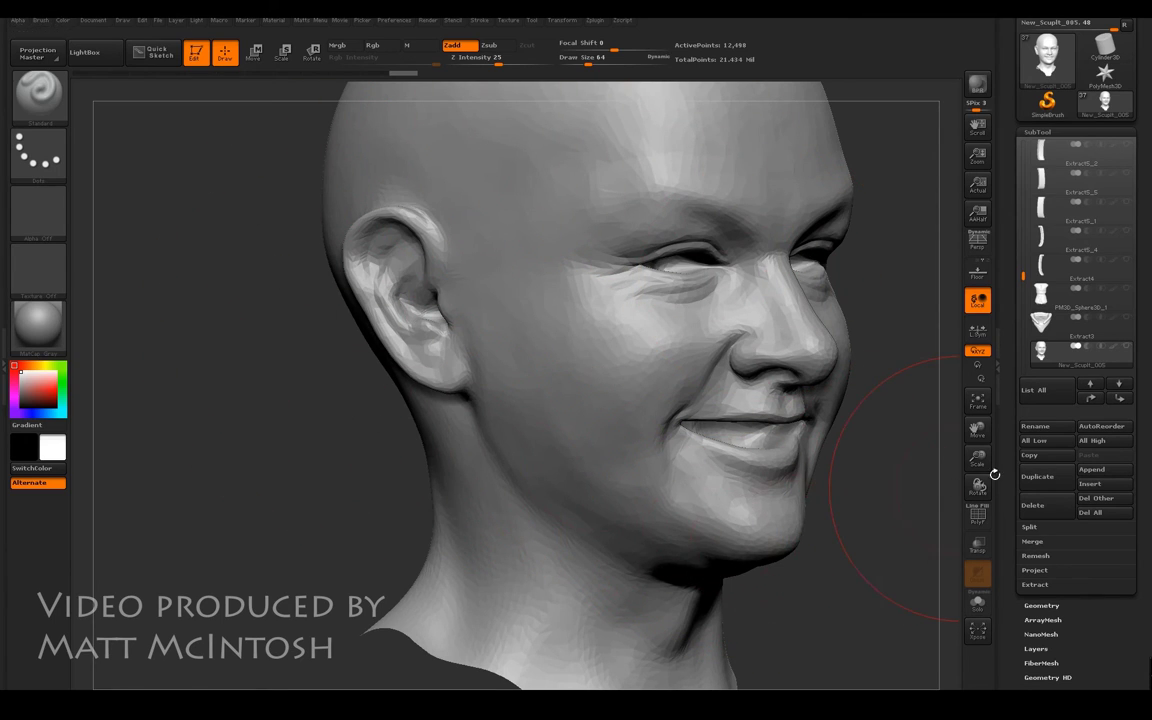
{"action": "mouse_move", "coordinate": [978, 460]}
{"action": "left_mouse_down"}
{"action": "mouse_move", "coordinate": [960, 473]}
{"action": "mouse_move", "coordinate": [972, 476]}
{"action": "mouse_move", "coordinate": [954, 437]}
{"action": "mouse_move", "coordinate": [804, 330]}
{"action": "mouse_move", "coordinate": [737, 330]}
{"action": "left_mouse_up"}
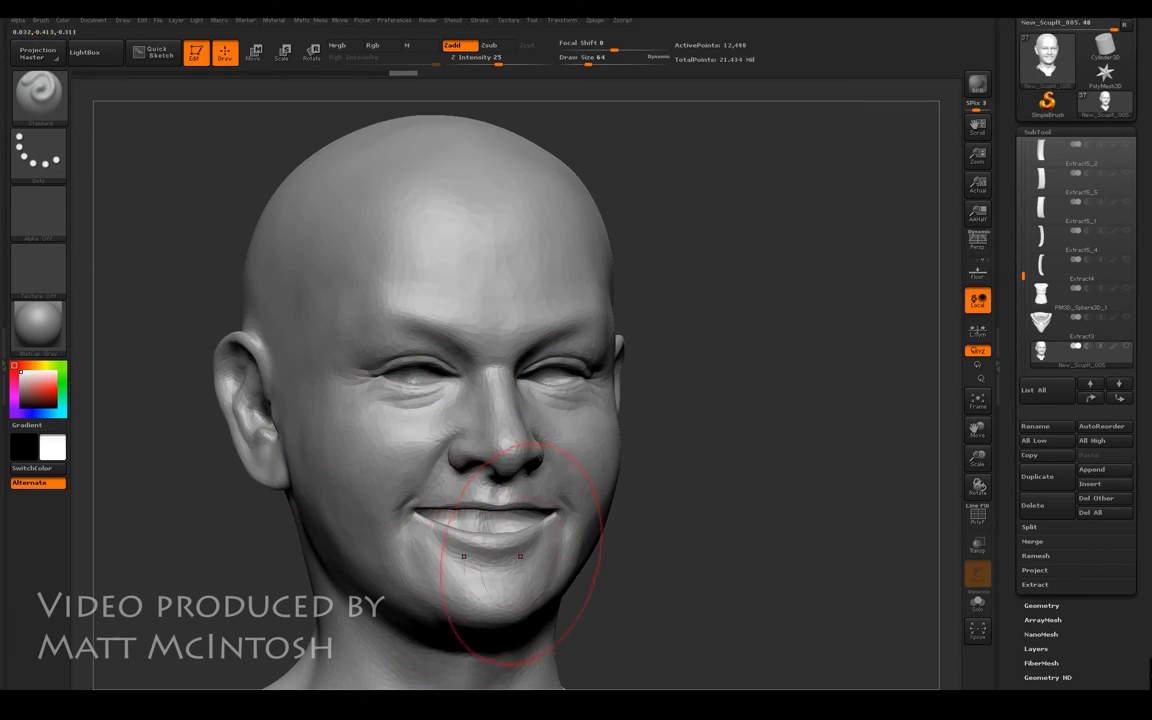
{"action": "left_click_drag", "start_coordinate": [978, 485], "coordinate": [1009, 515]}
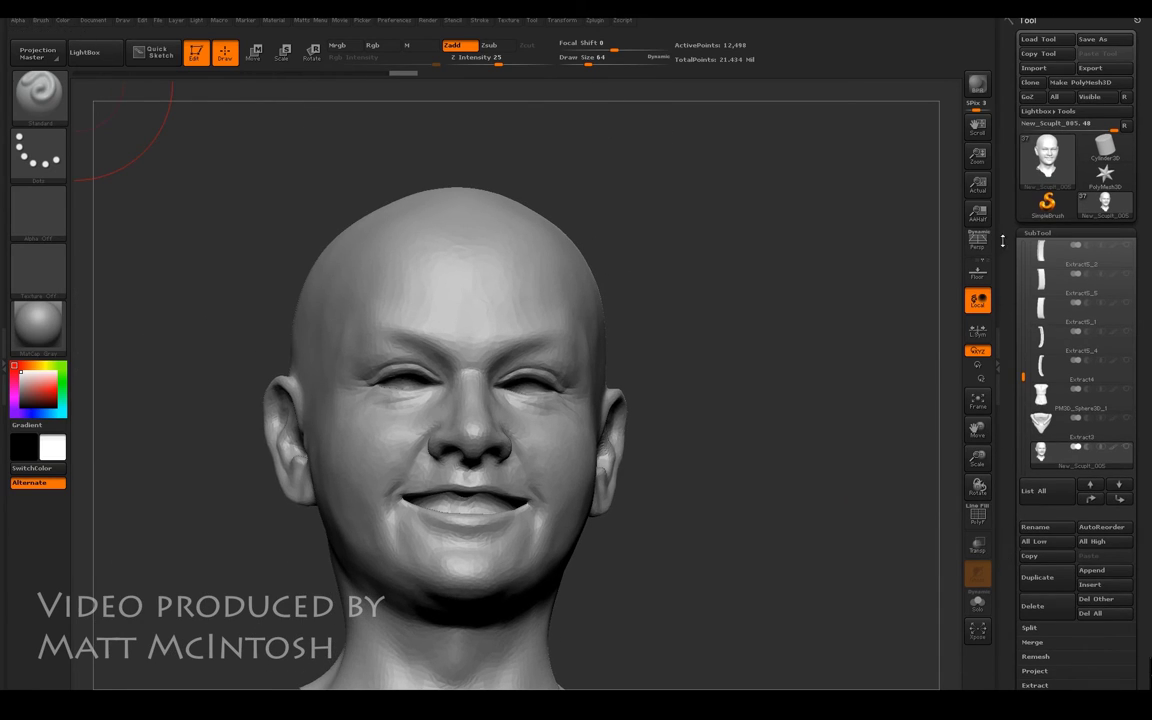
Export the decimated head in OBJ format as New_Scuplt_005 to the The_Hero_Meshes folder.
{"action": "left_click", "coordinate": [1090, 67]}
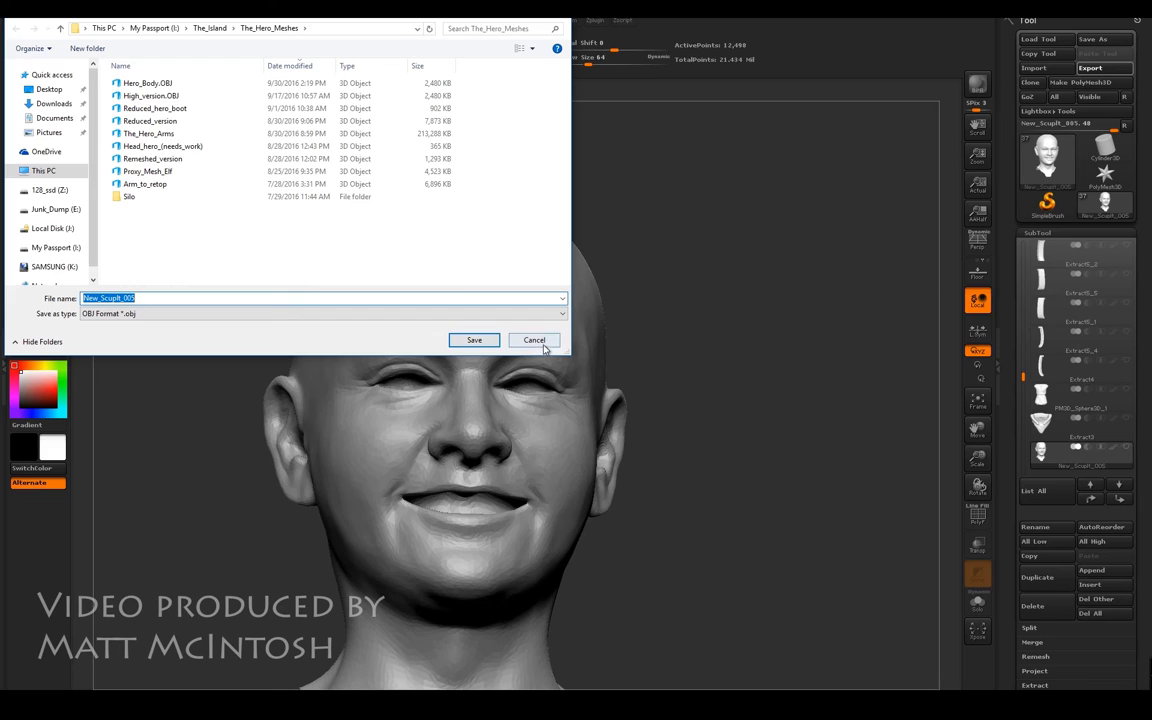
{"action": "left_click", "coordinate": [476, 341]}
{"action": "left_click_drag", "start_coordinate": [980, 463], "coordinate": [978, 444]}
{"action": "left_click_drag", "start_coordinate": [980, 435], "coordinate": [1086, 330]}
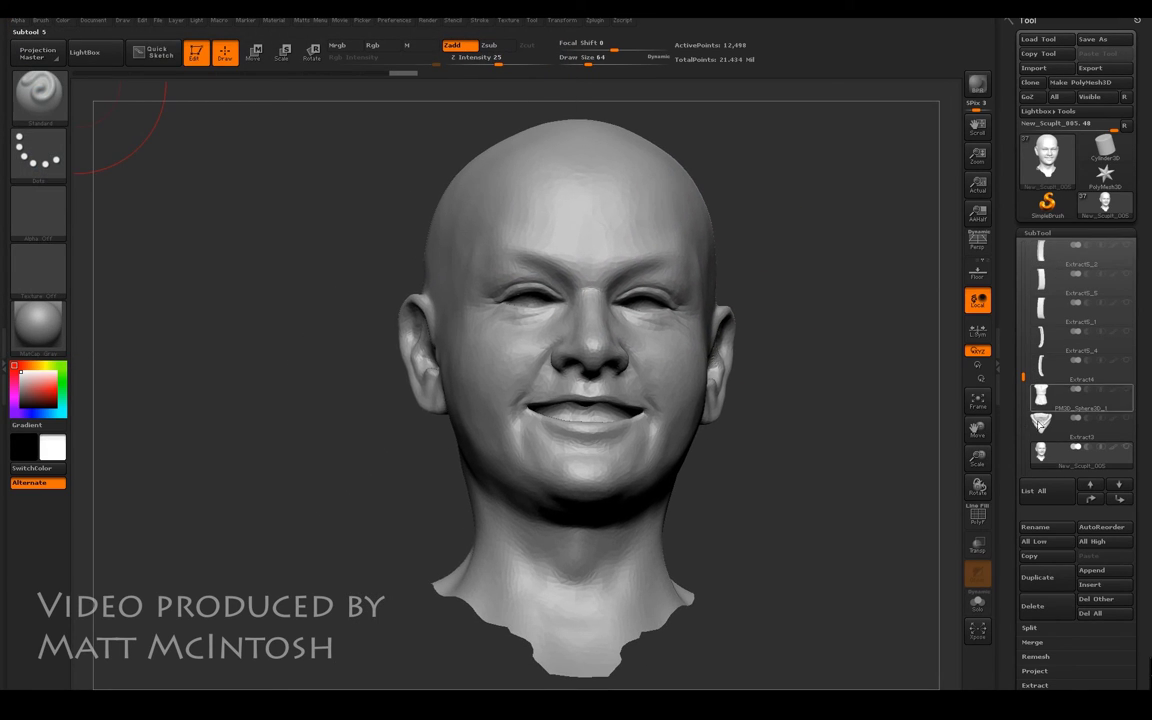
Look through the first entries of the subtool list for the other clothing and body pieces.
{"action": "left_click_drag", "start_coordinate": [1023, 376], "coordinate": [1023, 254]}
{"action": "left_click", "coordinate": [1045, 310]}
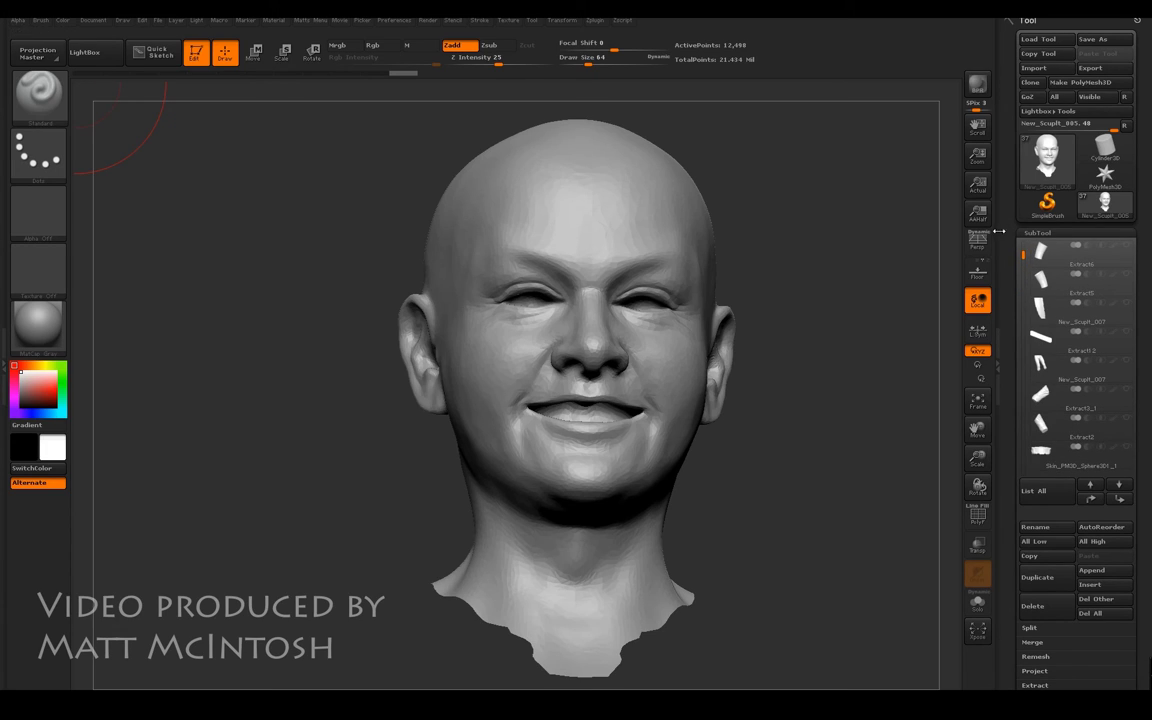